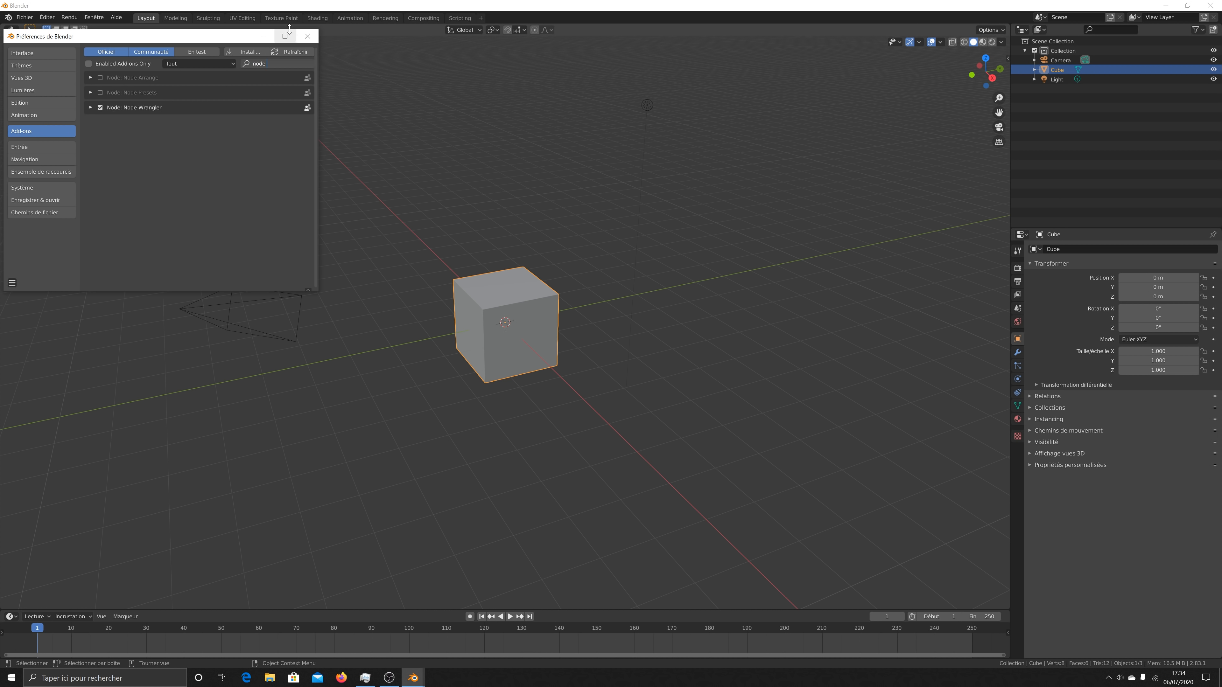
Close the preferences window and delete the default cube from the scene.
click(308, 36)
right_click(533, 310)
key(Escape)
right_click(504, 339)
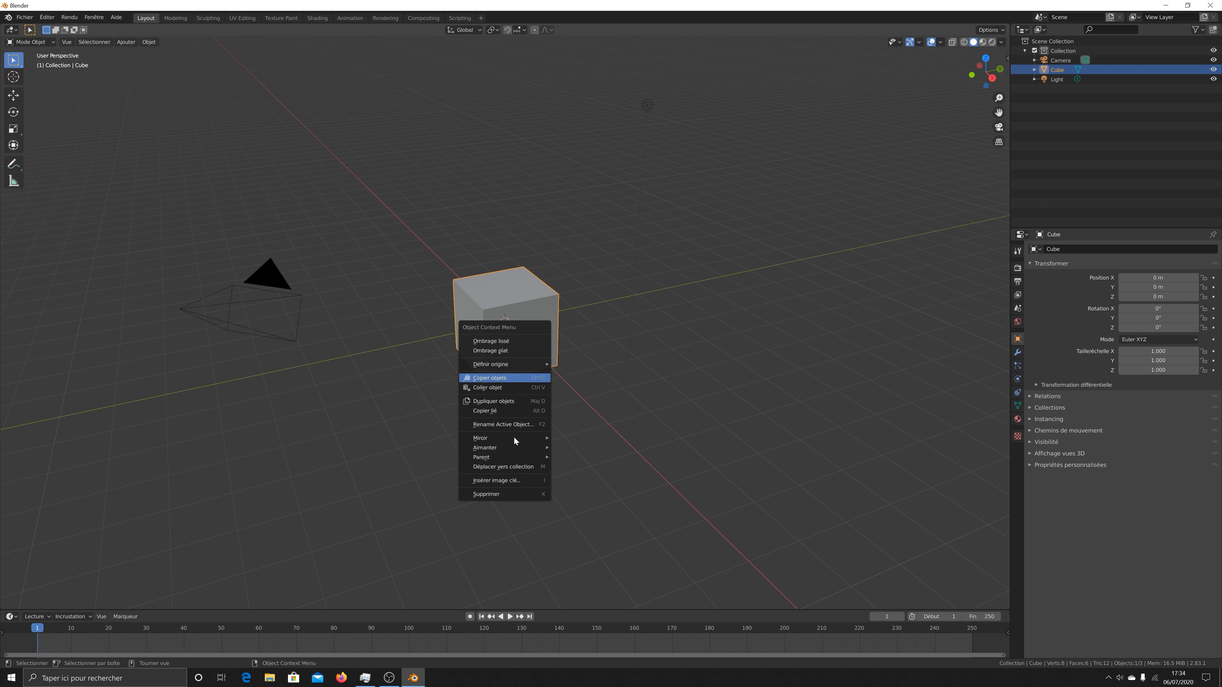
click(497, 496)
Add a monkey mesh (Singe) to the scene and apply smooth shading to it.
click(148, 42)
mouse_move(126, 42)
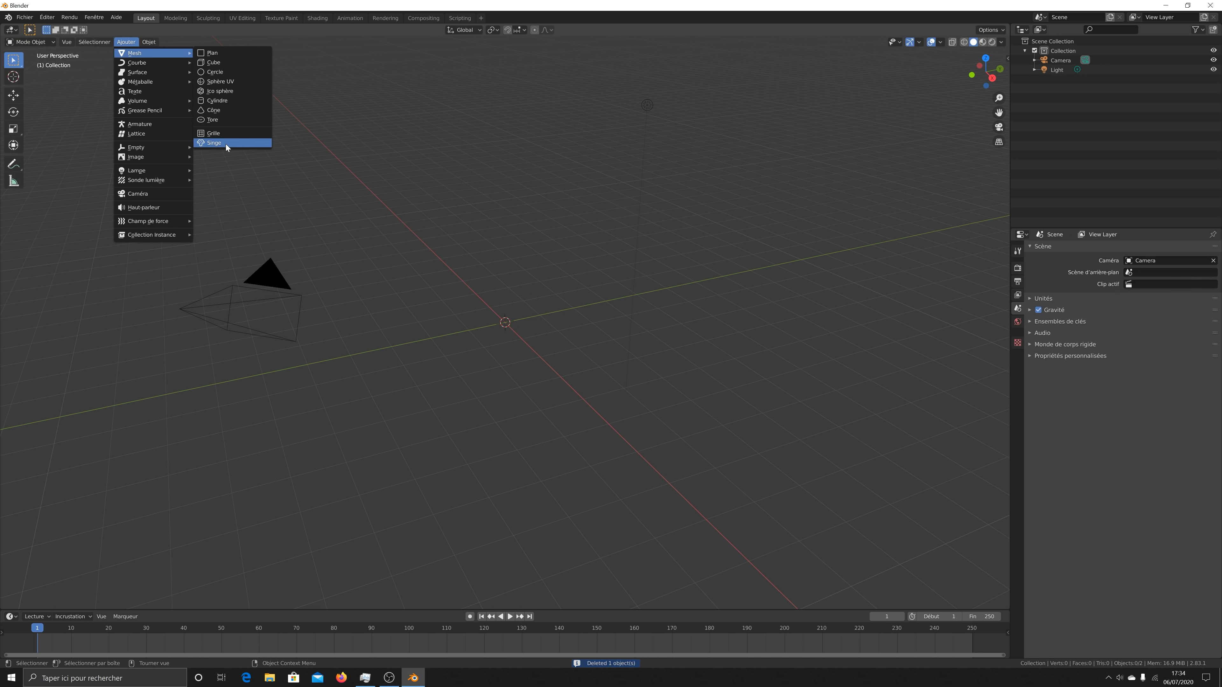
click(226, 143)
right_click(519, 314)
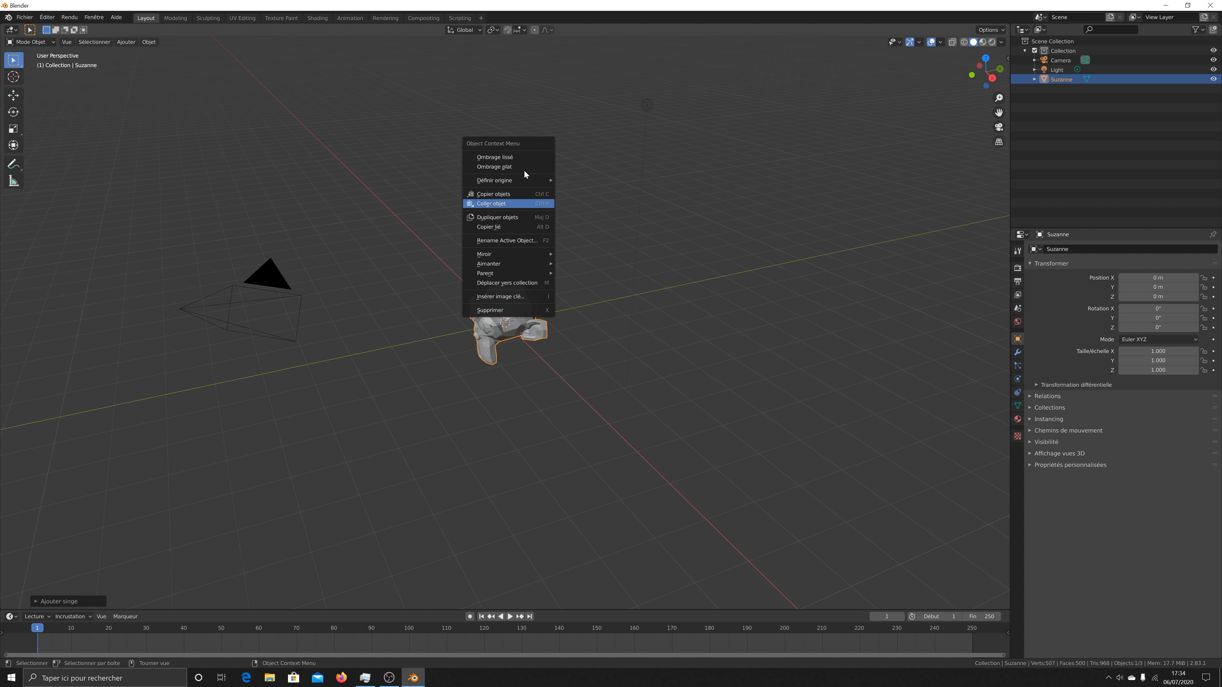
click(510, 158)
Create a new material on the monkey with a glass surface (BSDF verre), Beckmann distribution and roughness 0.
click(1017, 419)
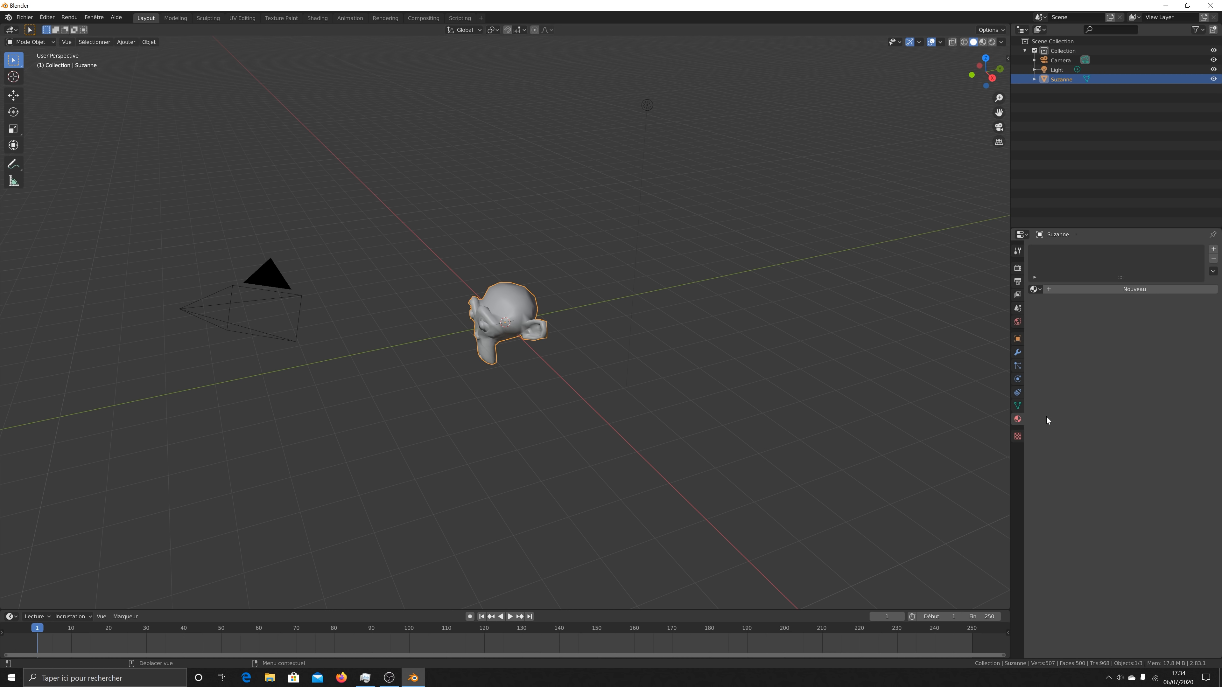
click(1141, 291)
click(1149, 363)
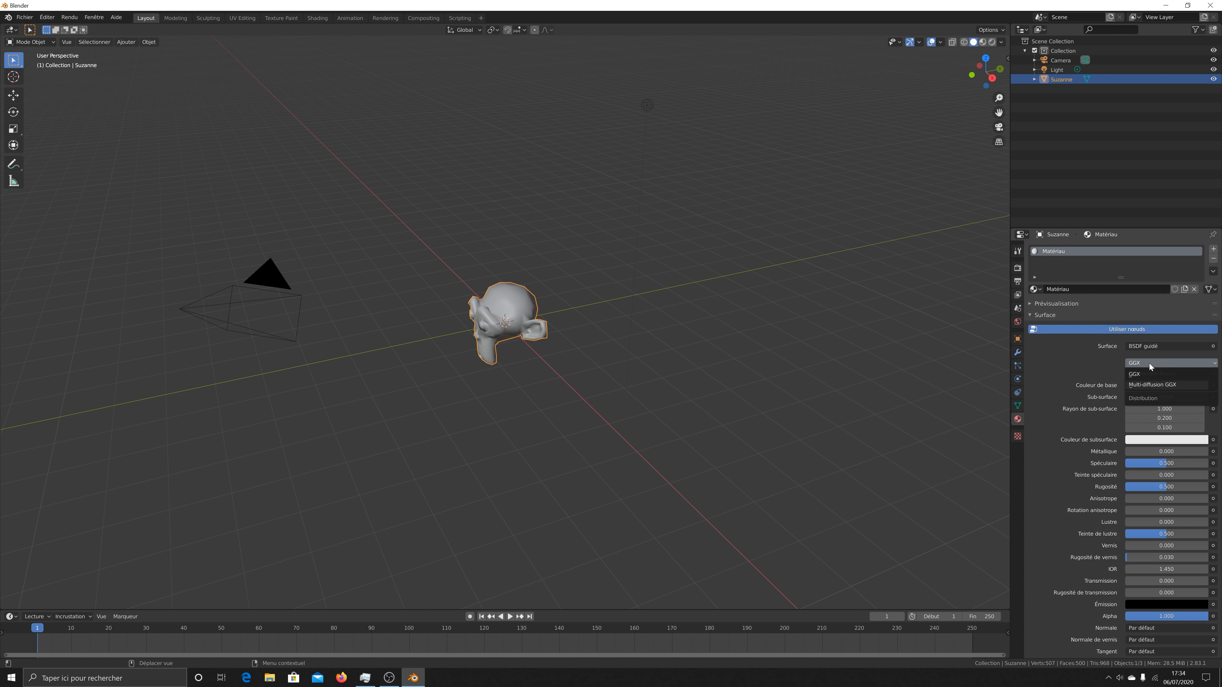
click(1146, 345)
click(1115, 418)
drag(1166, 387, 1123, 387)
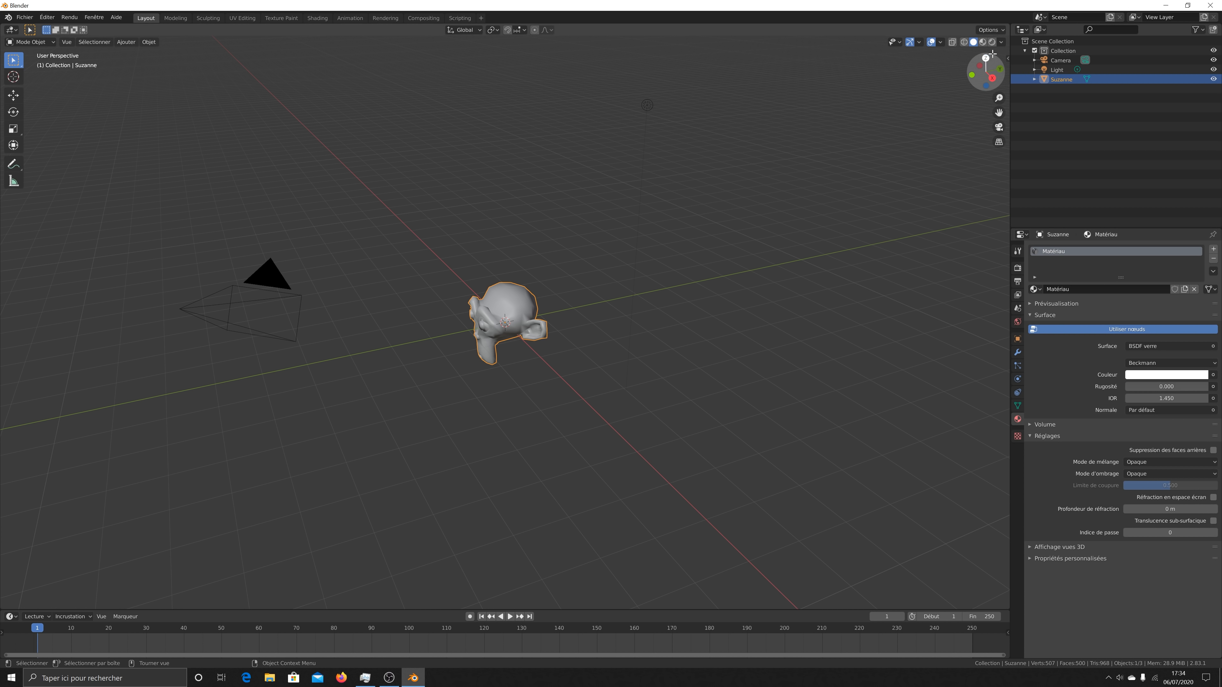
Show the viewport in rendered shading and assign an environment texture (Texture d'environnement) to the world background colour.
click(992, 43)
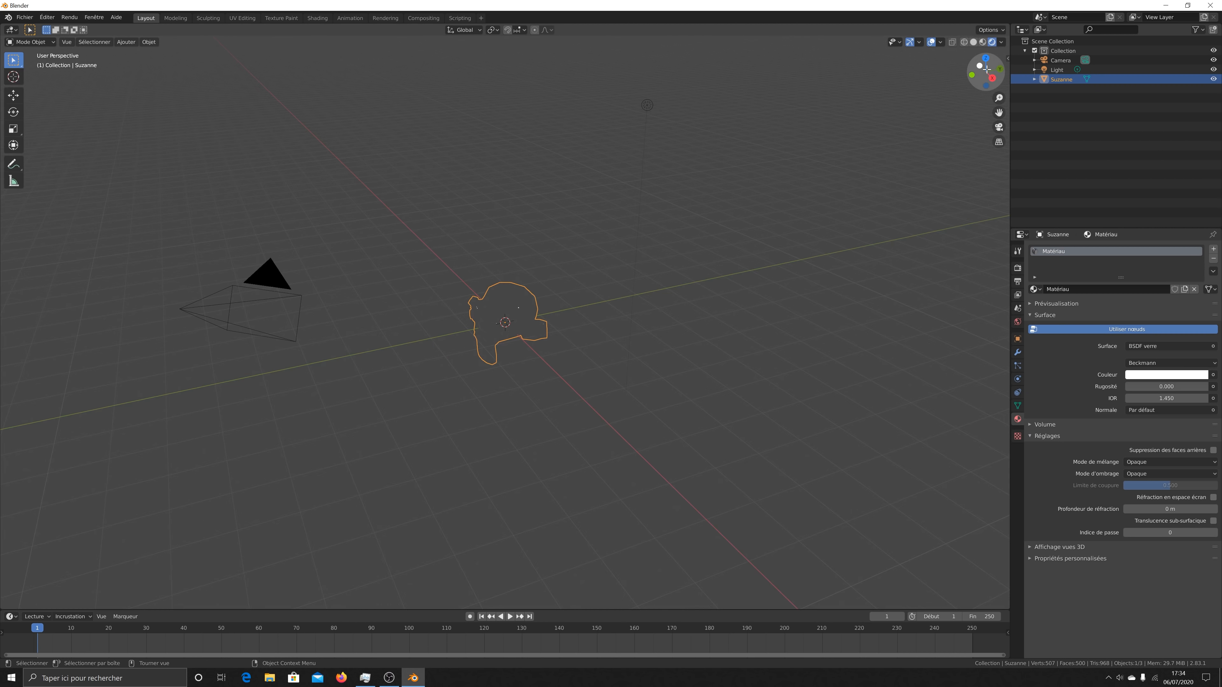
drag(985, 72, 967, 77)
click(1017, 323)
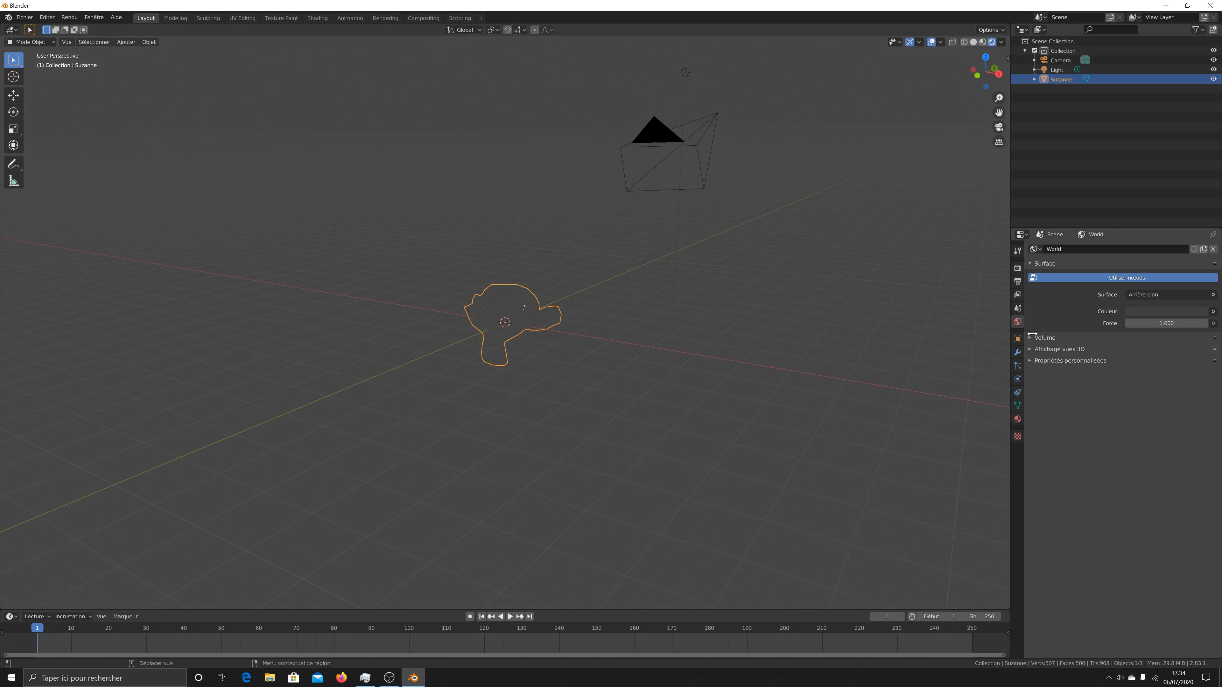
click(1183, 295)
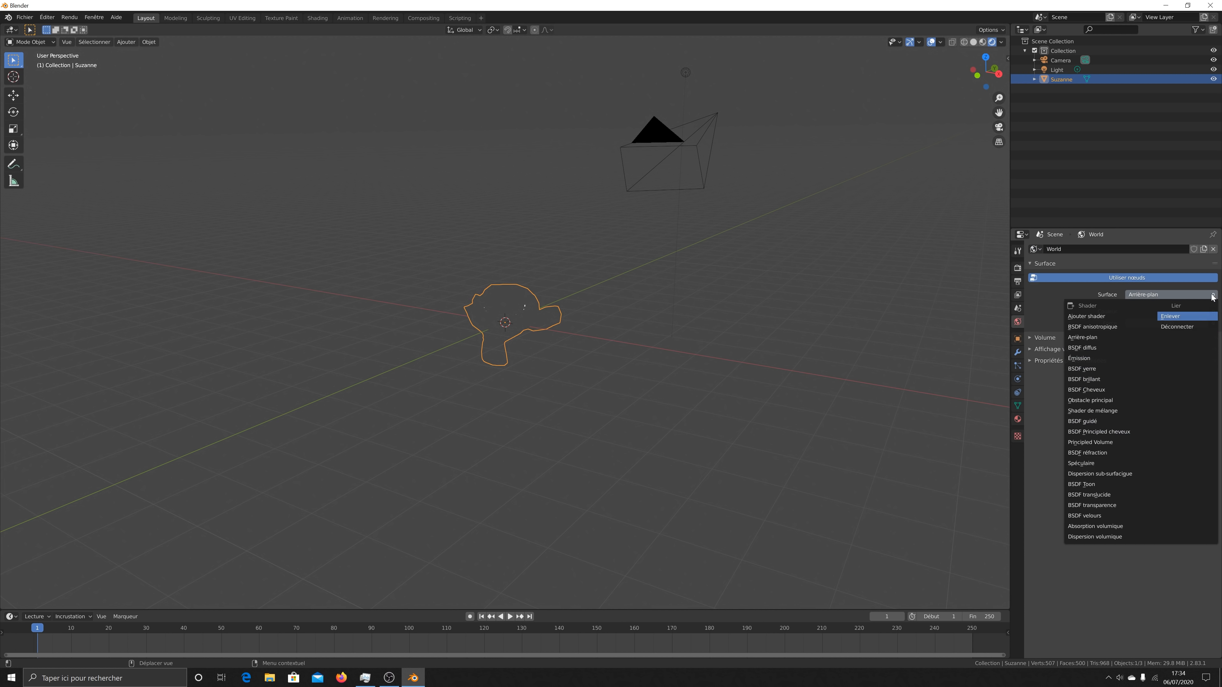
click(1078, 292)
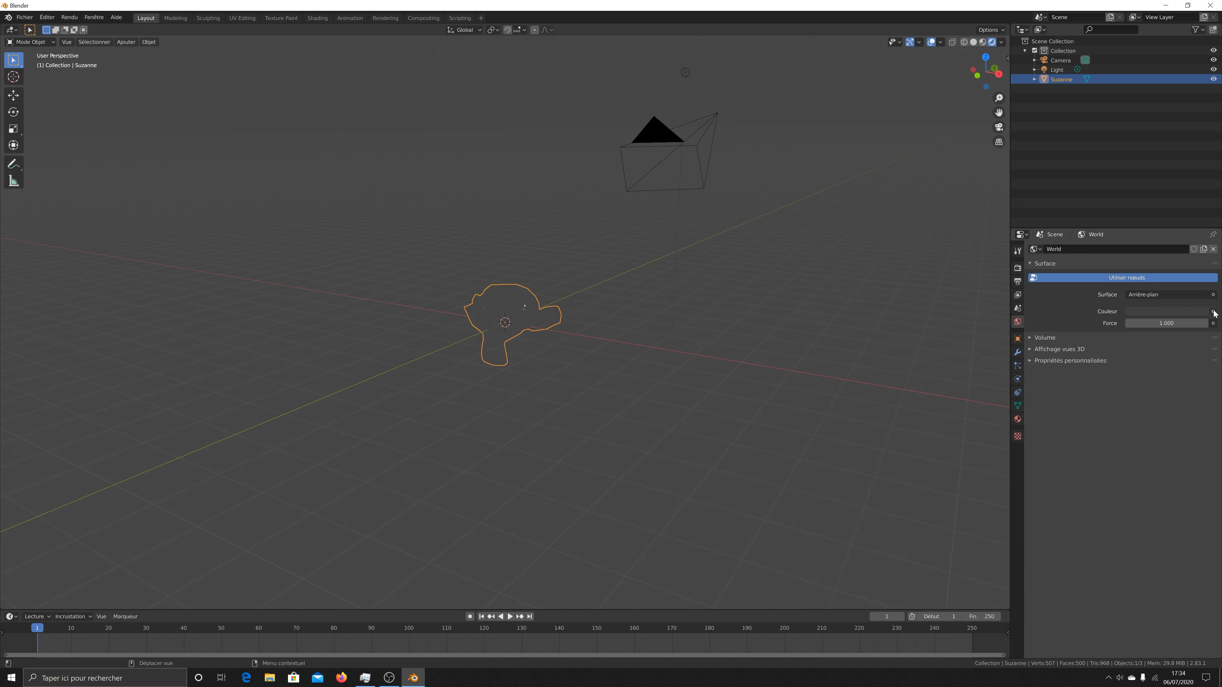
click(1213, 311)
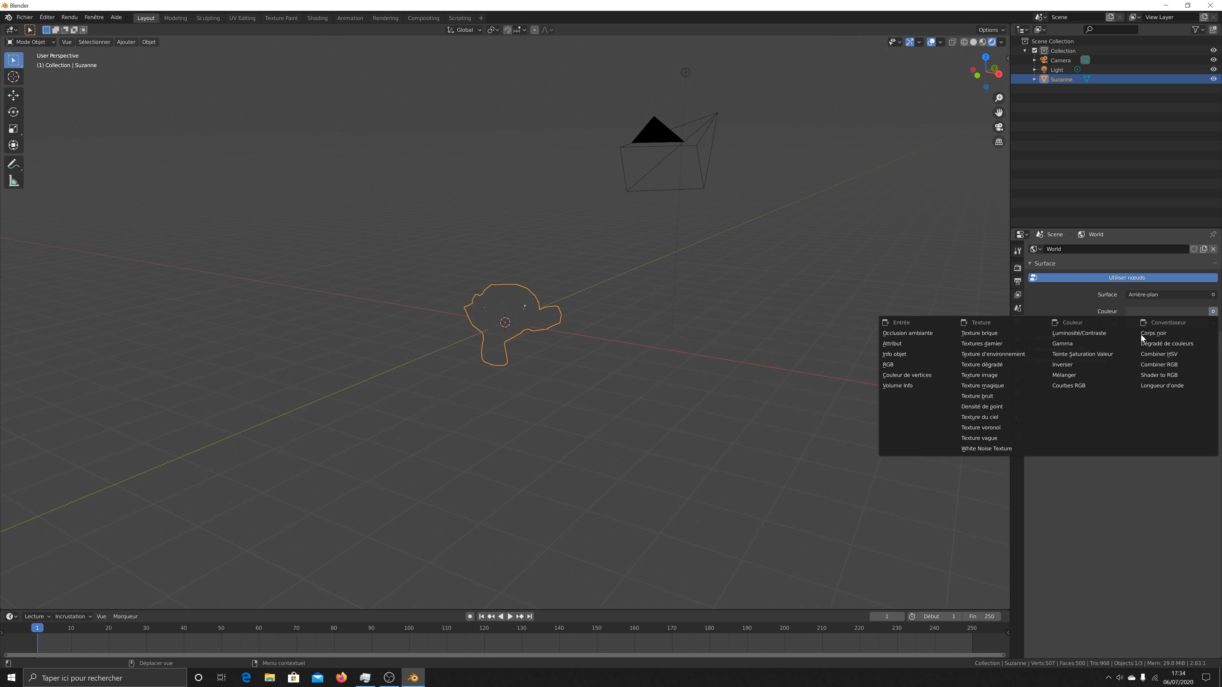
click(1016, 354)
Load epping_forest_01_4k.hdr from the recent hdri folder as the world's environment image.
click(1199, 323)
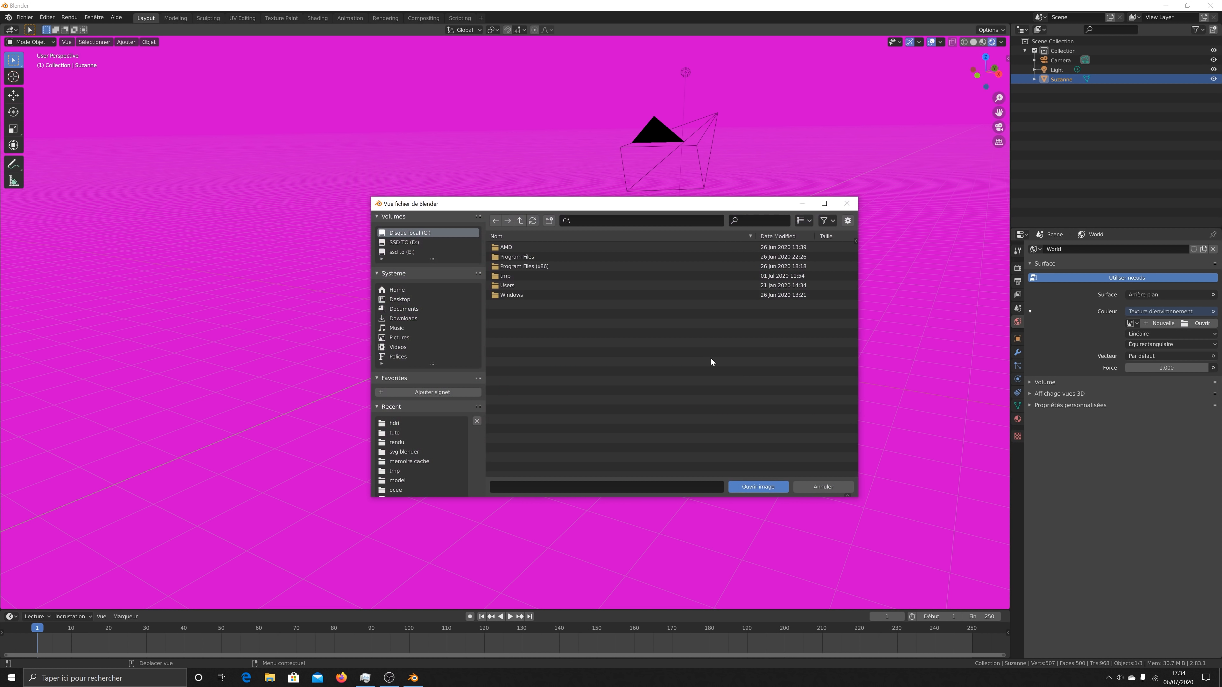
click(401, 424)
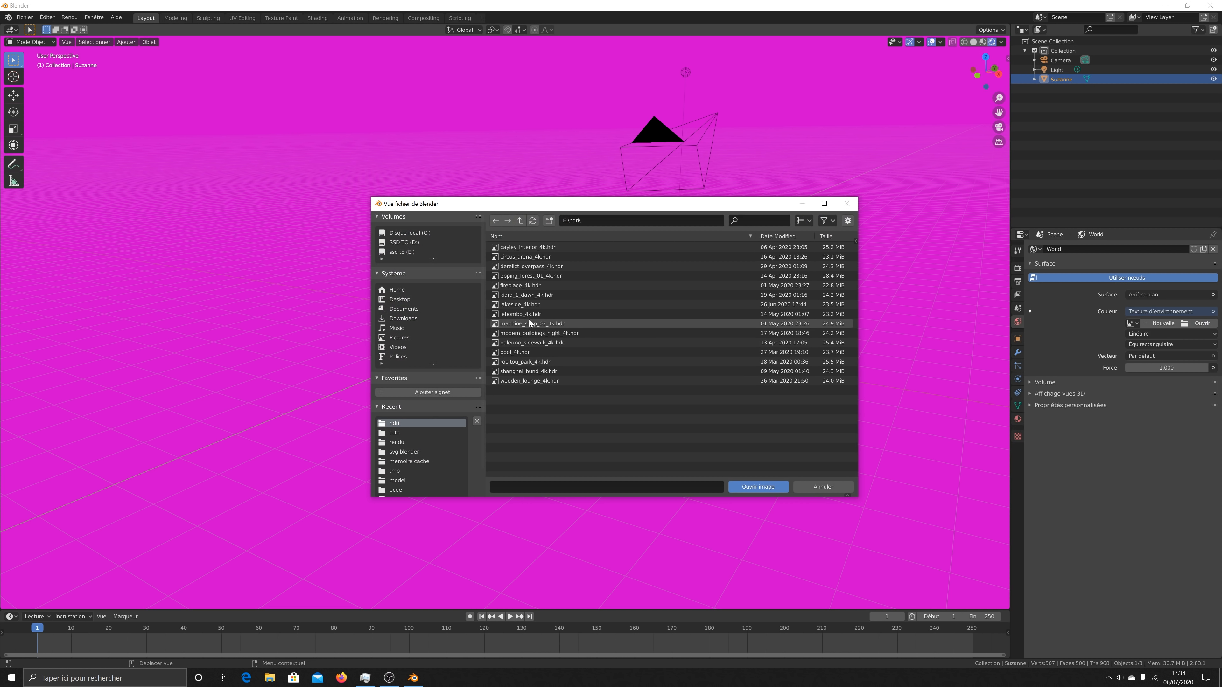
double_click(524, 272)
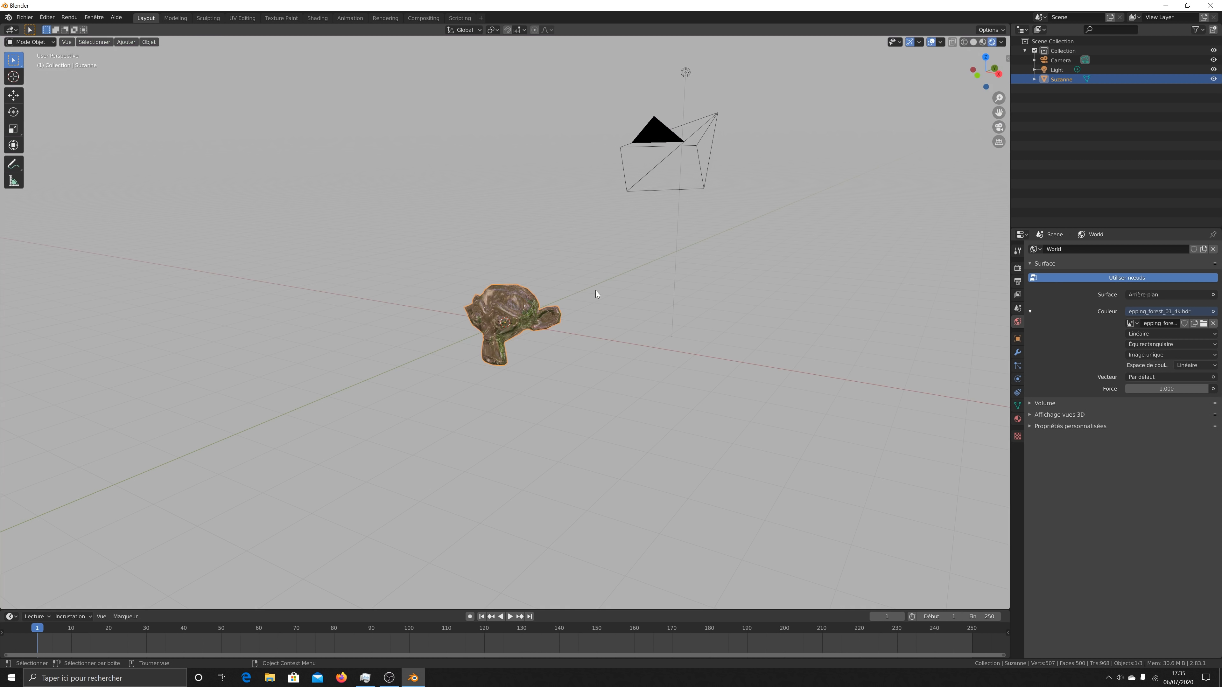
scroll(600, 302, down, 3)
scroll(599, 302, up, 1)
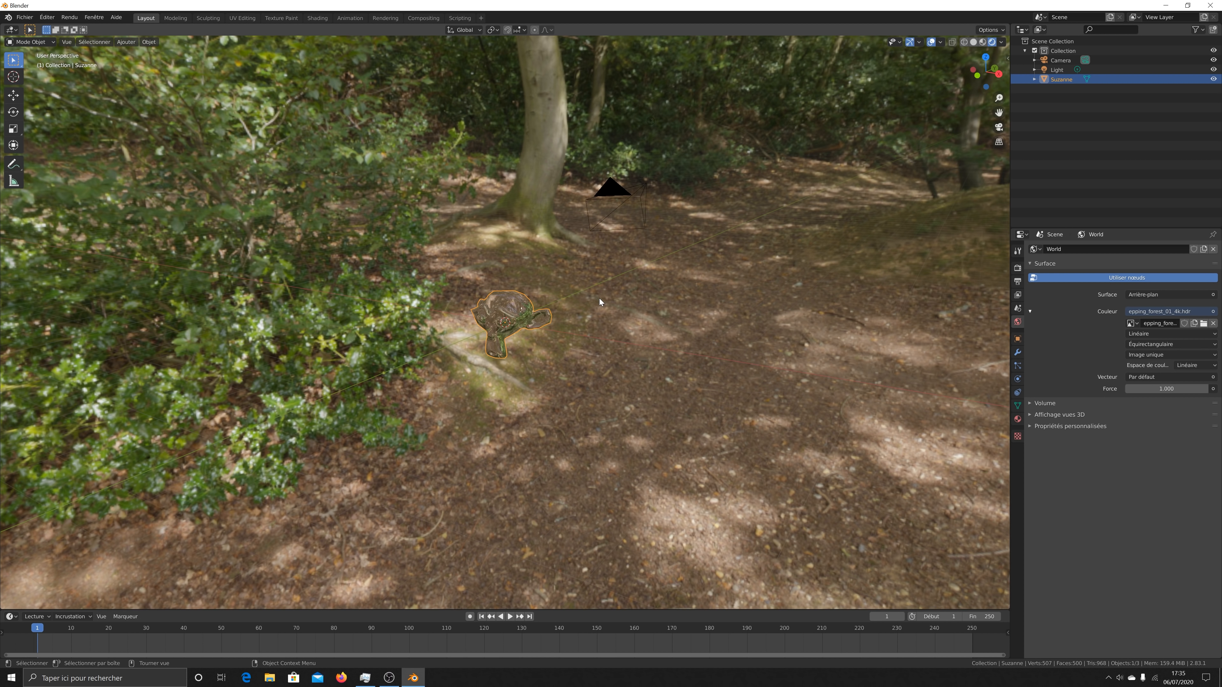
drag(981, 72, 1017, 75)
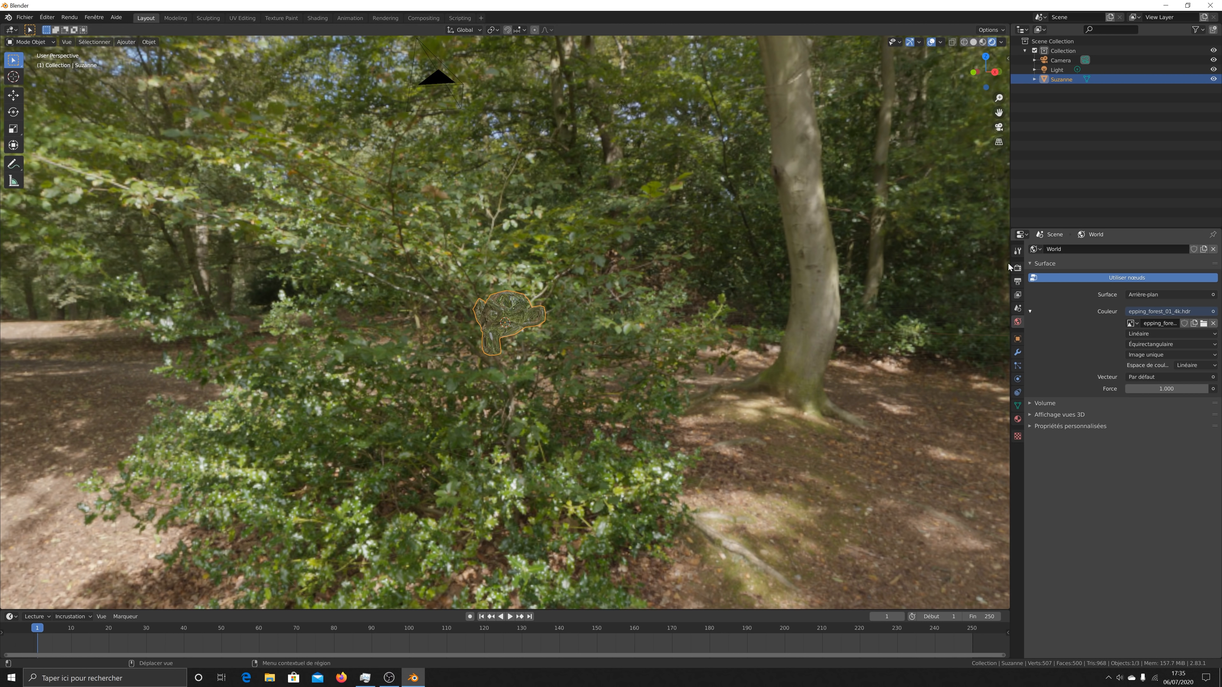
Set the render engine to Cycles with the experimental feature set (Expérimentales).
click(1018, 268)
click(1131, 249)
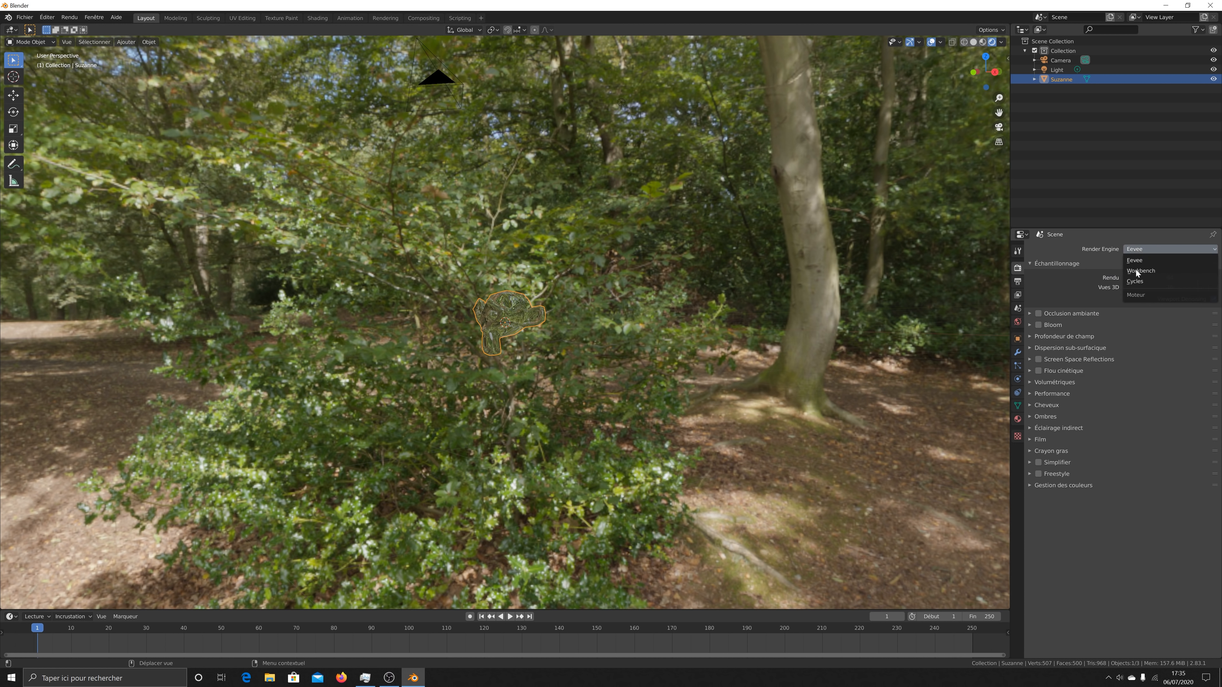
click(1136, 280)
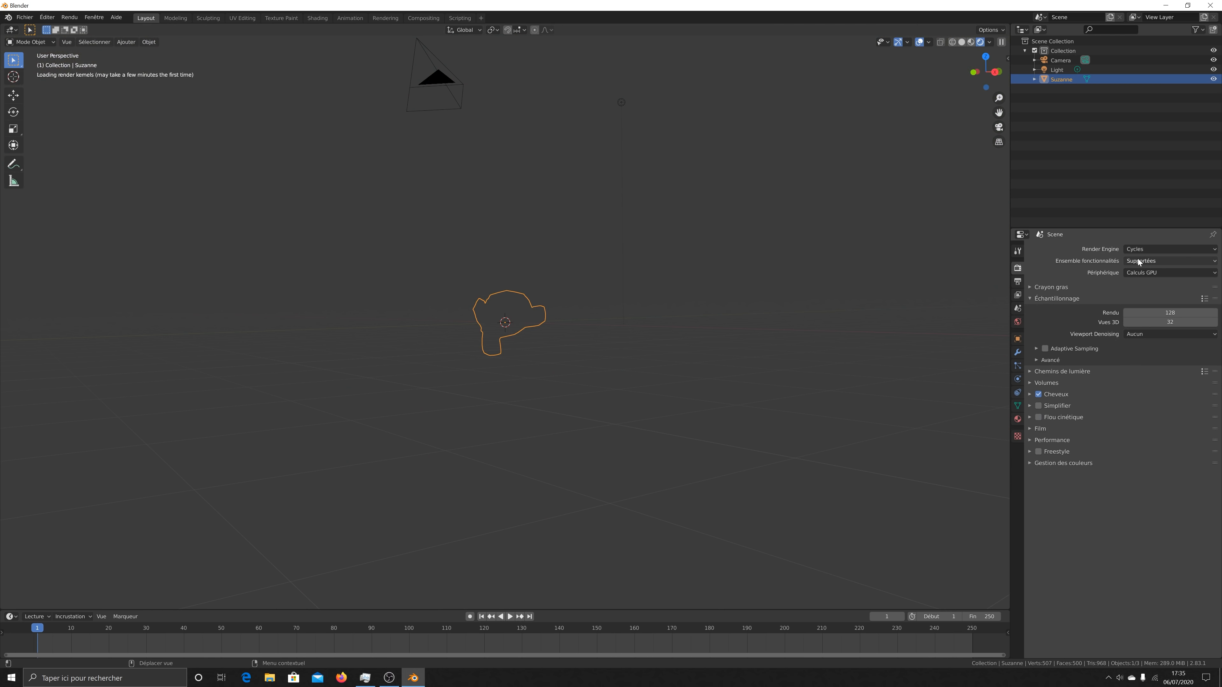
click(1138, 261)
click(1142, 272)
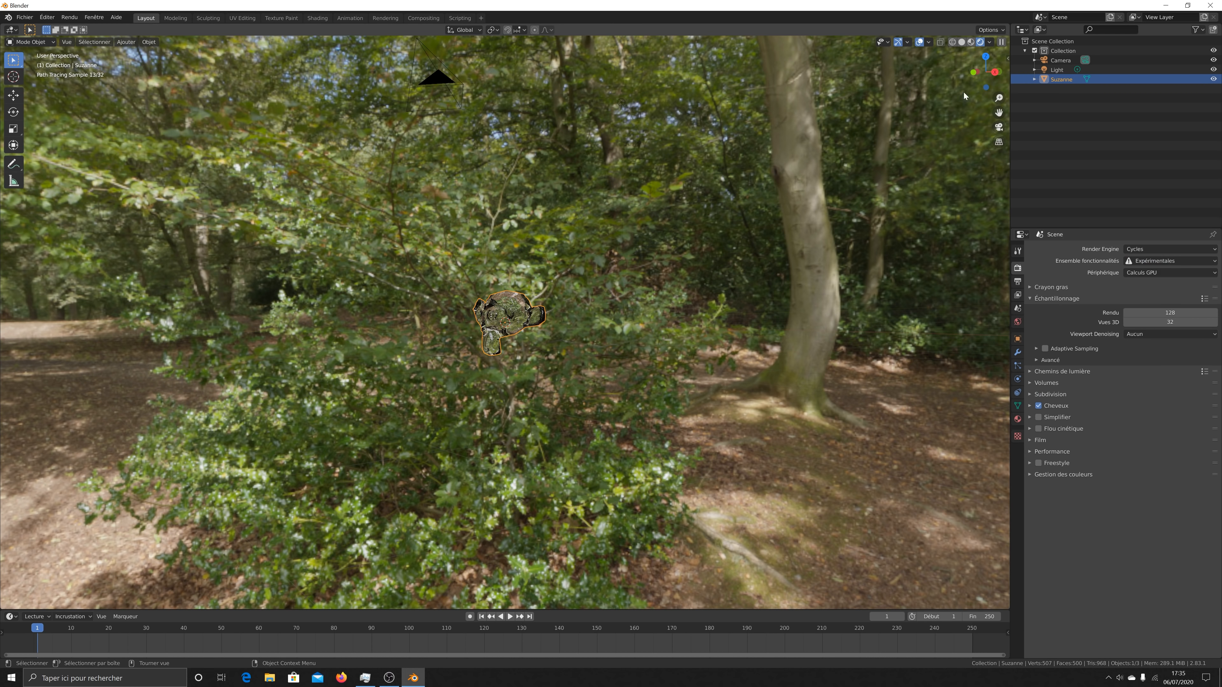
drag(981, 76, 881, 152)
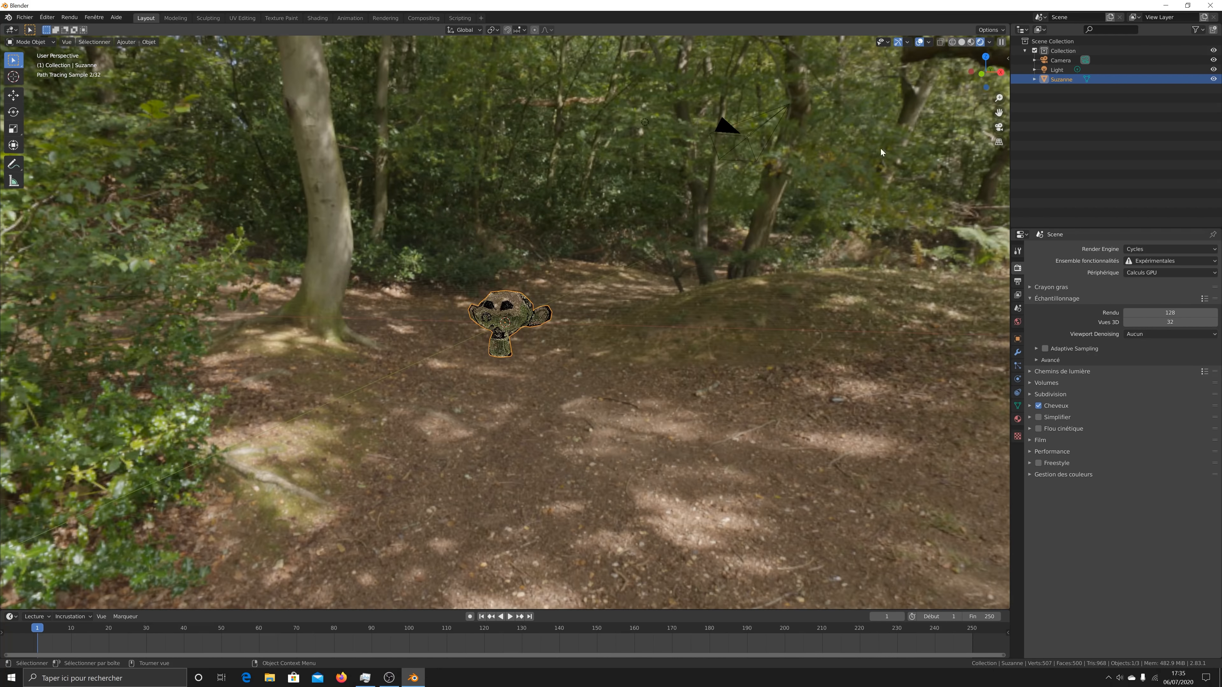
scroll(654, 253, up, 1)
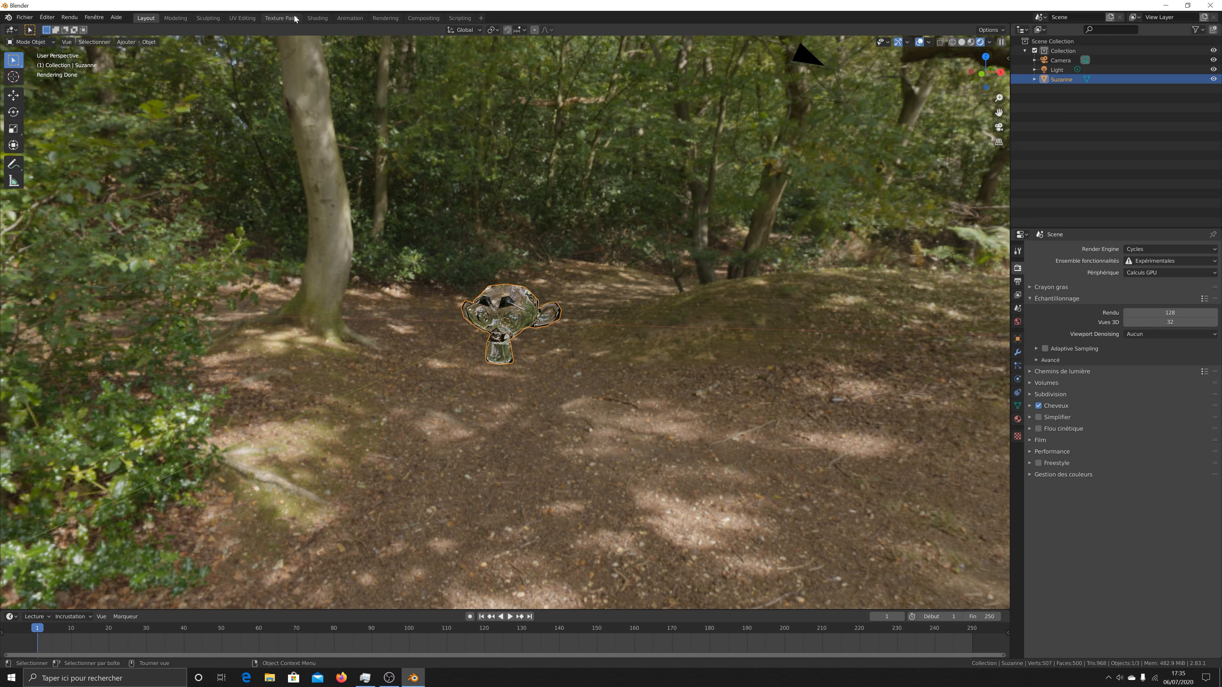
Switch to the Shading workspace with a rendered viewport and display the world's shader nodes (Monde).
click(316, 18)
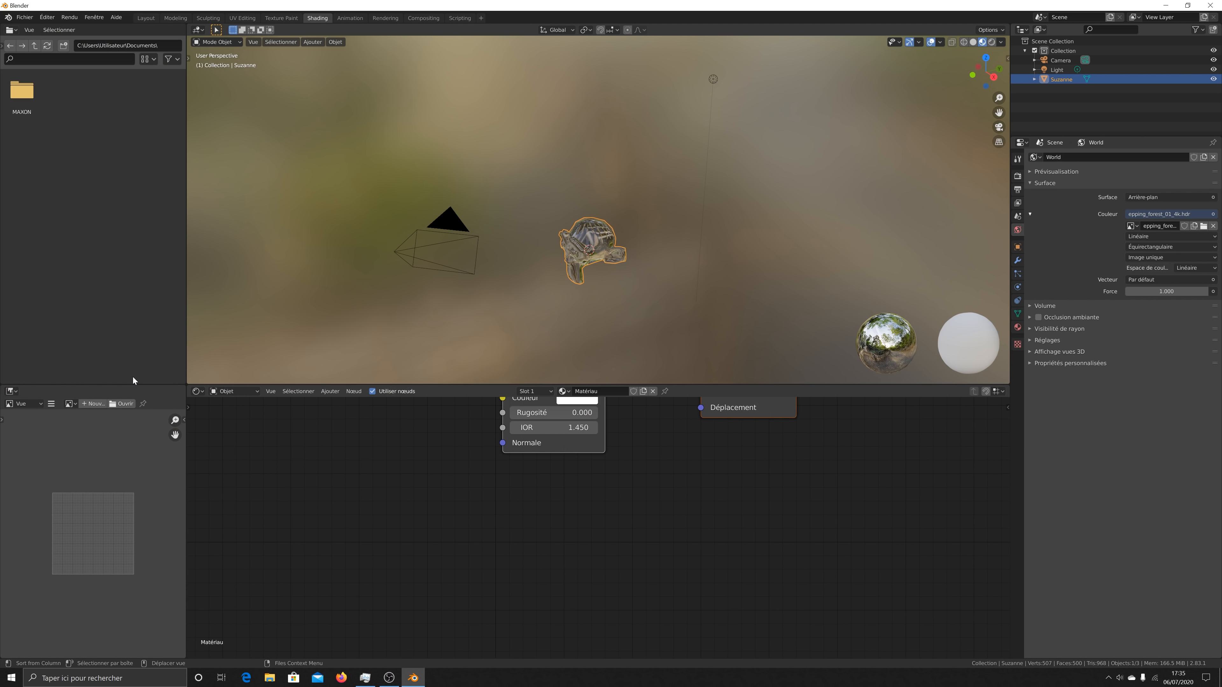
click(992, 42)
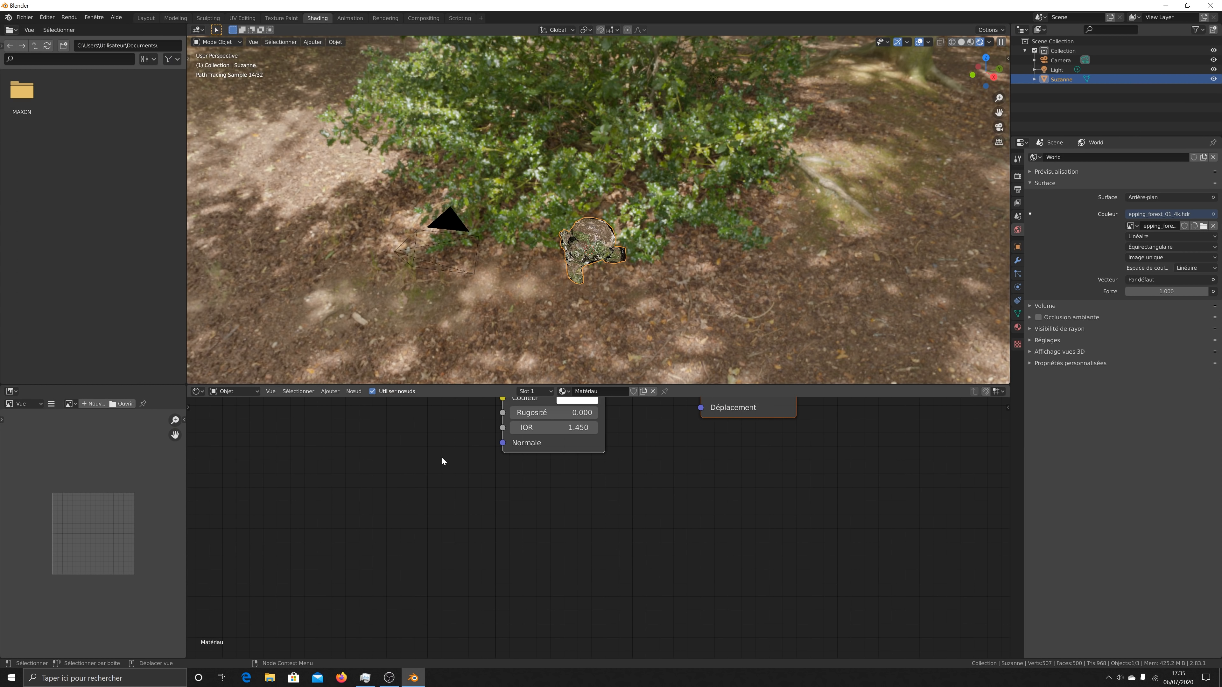
drag(983, 73, 991, 60)
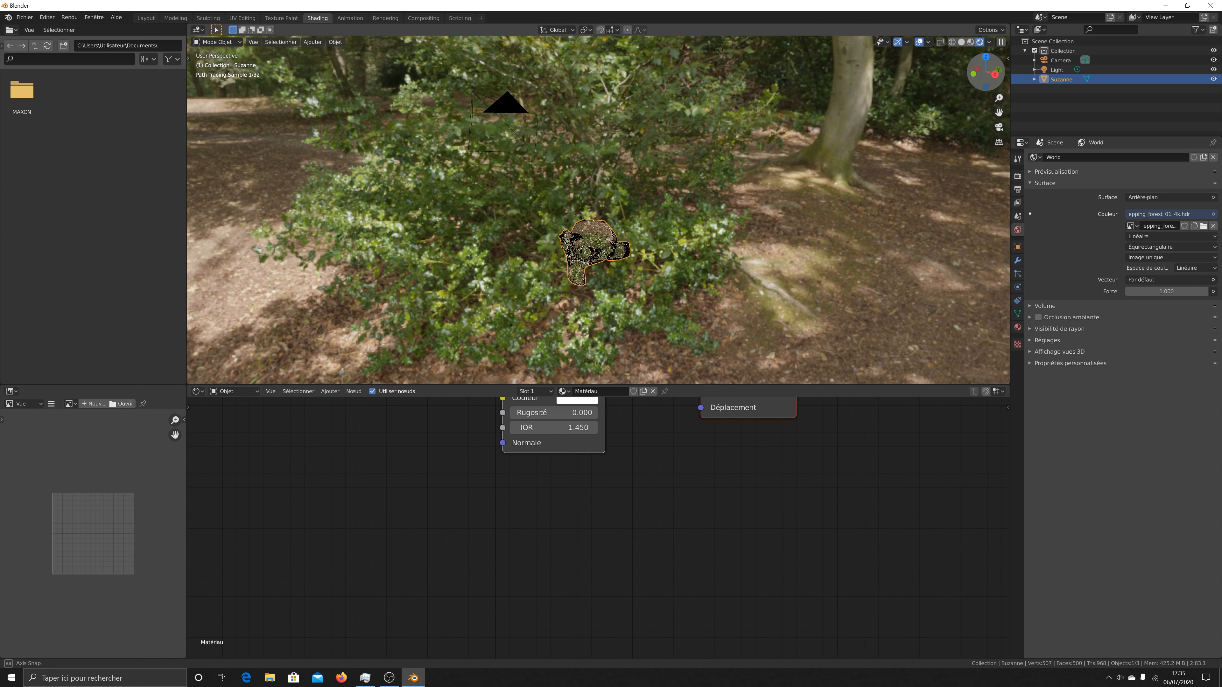
scroll(479, 449, down, 4)
scroll(479, 449, down, 2)
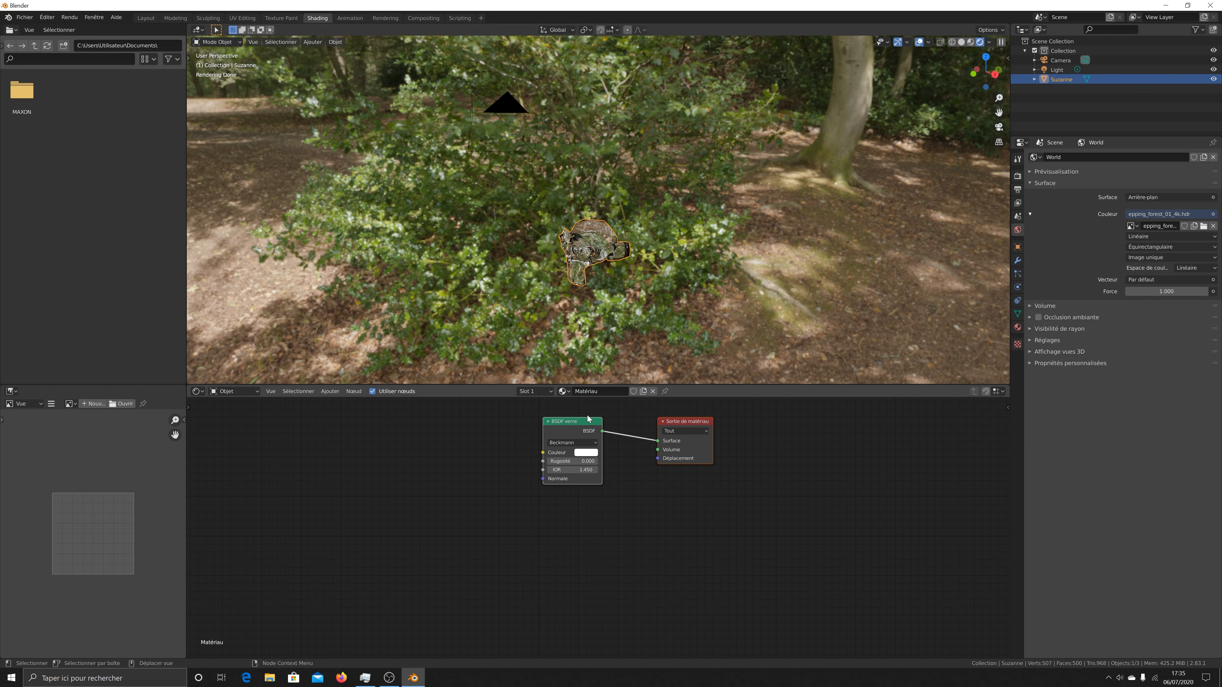
click(223, 392)
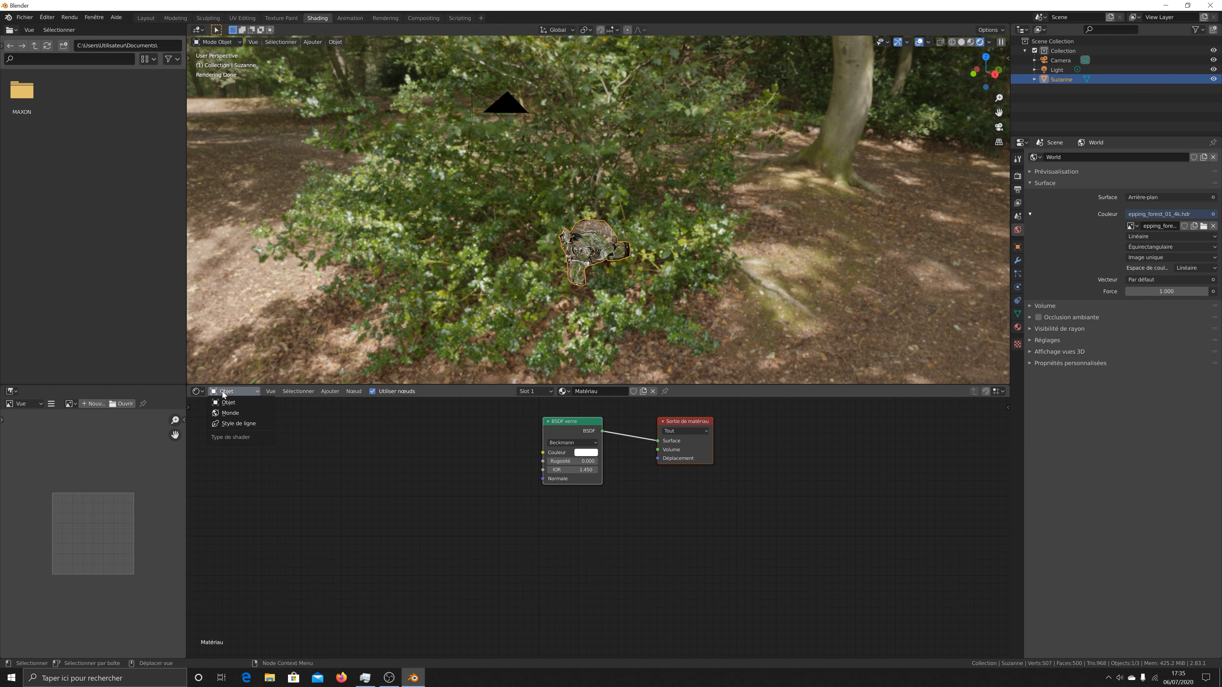
click(232, 415)
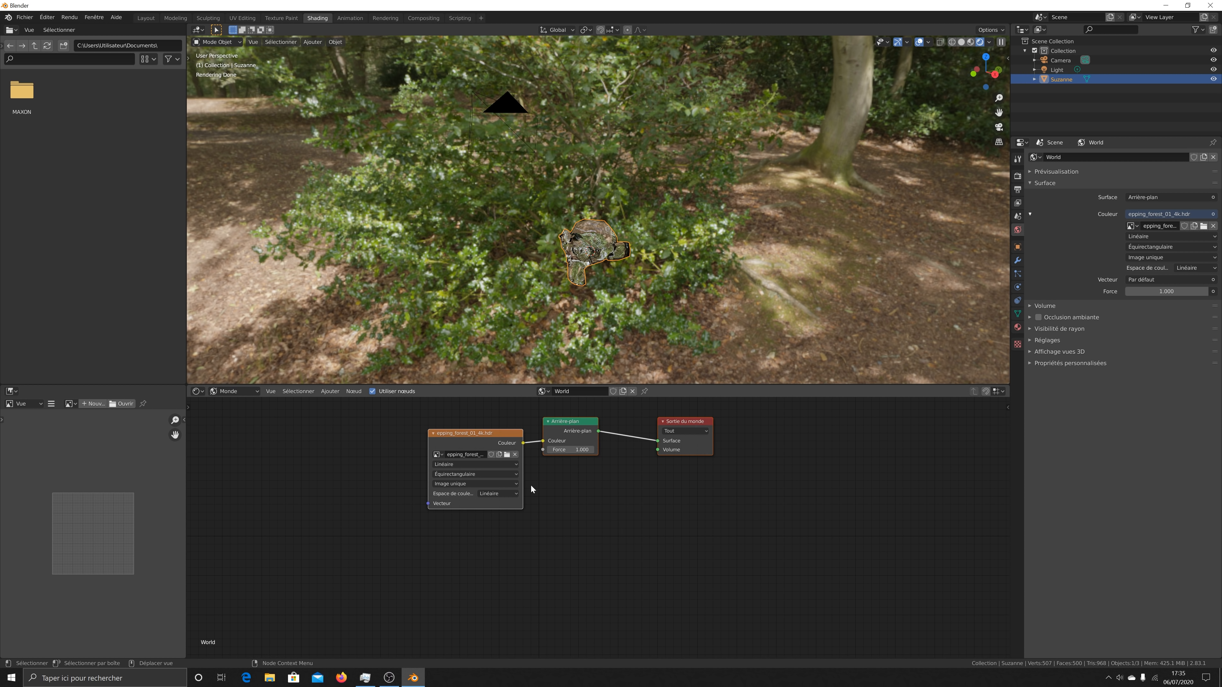
Add Mapping and Texture Coordinate nodes to the environment texture and feed the Object coordinates (Objet) into the mapping vector.
click(469, 434)
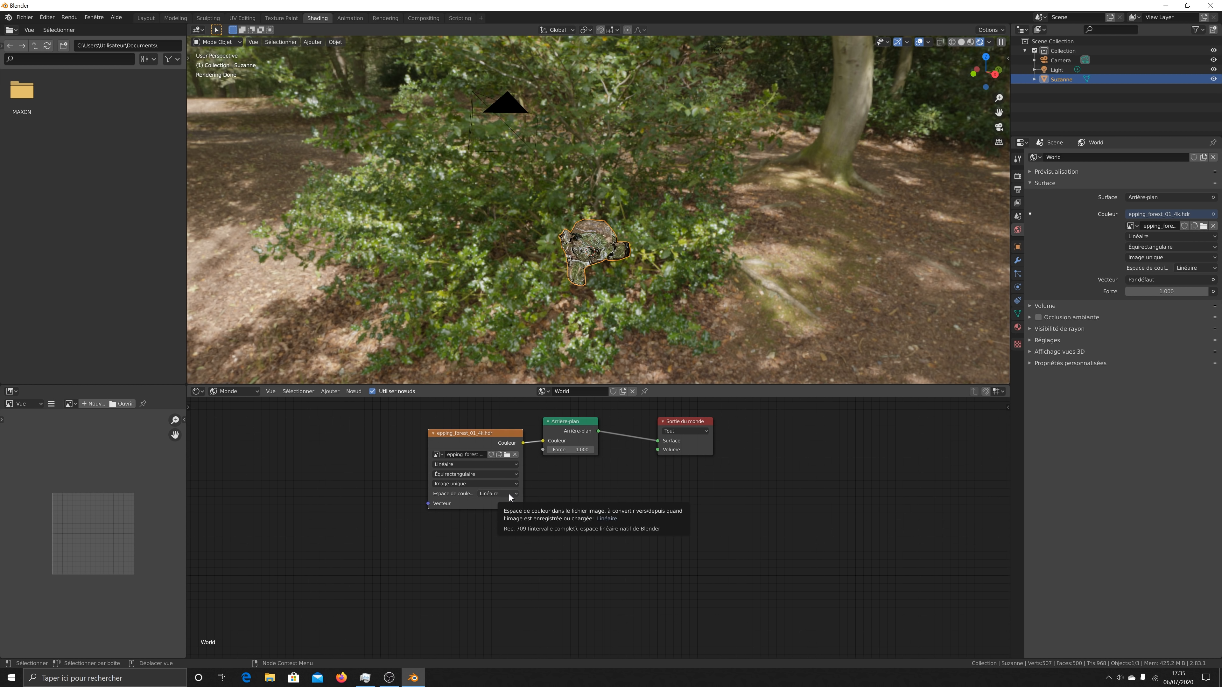
key(ctrl+t)
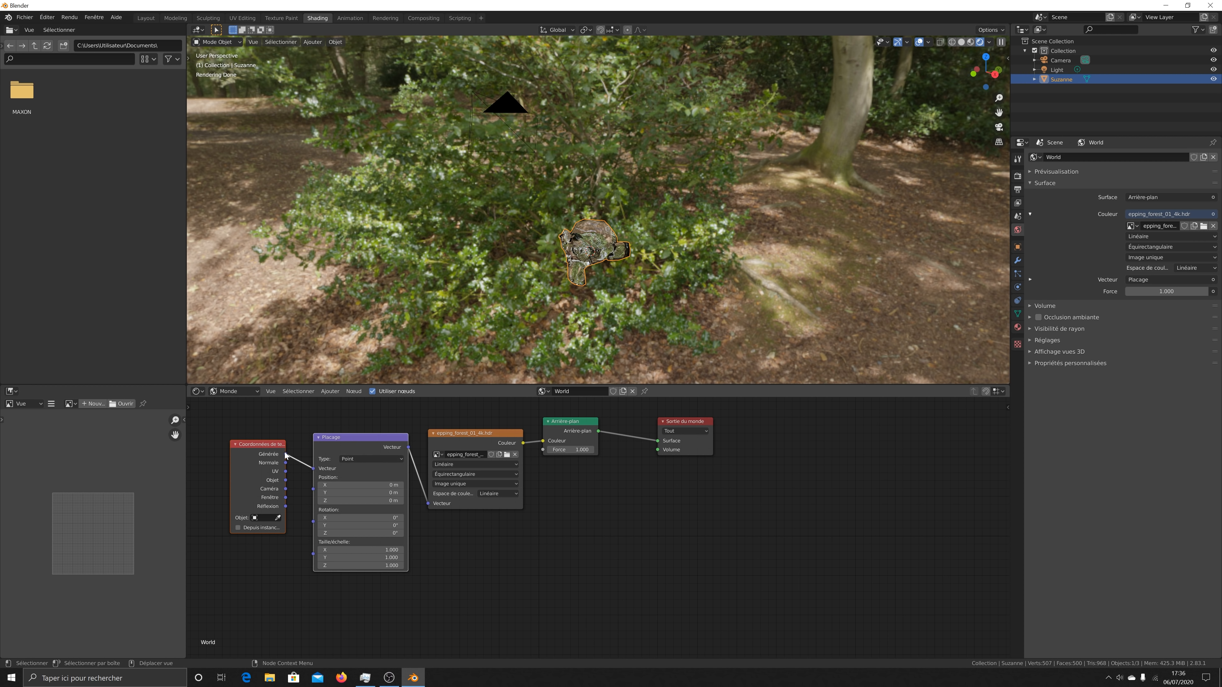
drag(286, 453, 313, 468)
click(294, 478)
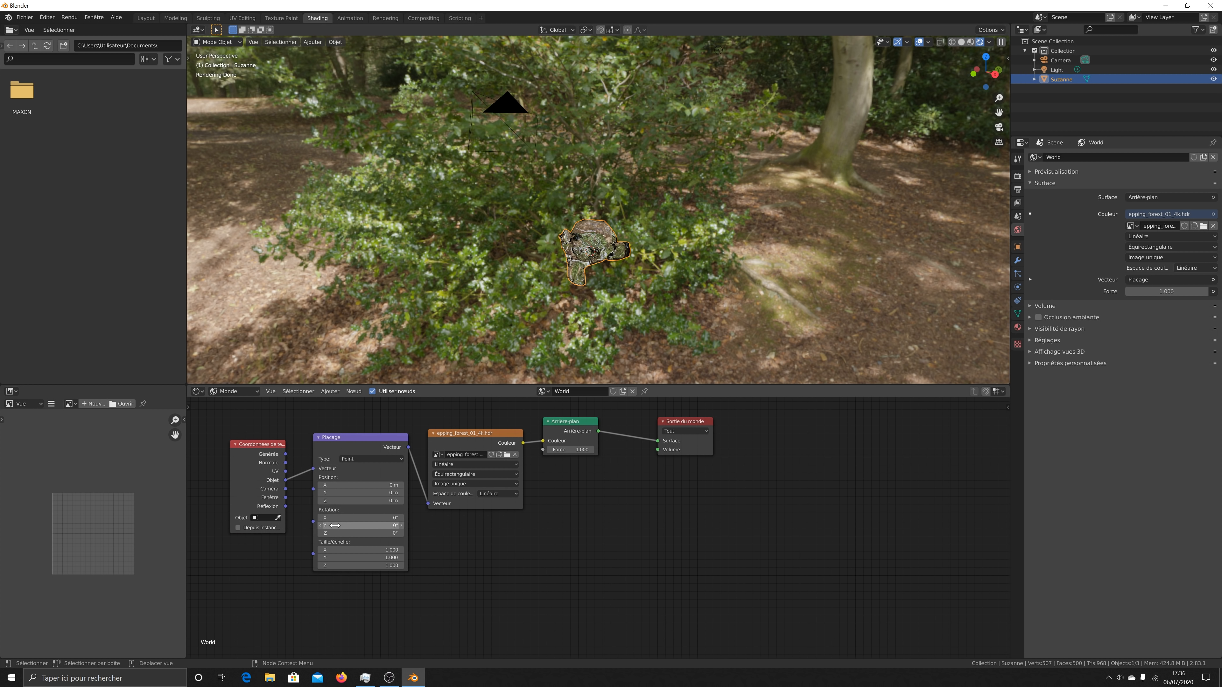
Set the Mapping node's Z rotation to 2.4° and switch the render engine to Eevee.
drag(361, 532, 380, 532)
drag(385, 533, 366, 533)
click(1134, 197)
click(1017, 176)
click(1154, 157)
click(1137, 163)
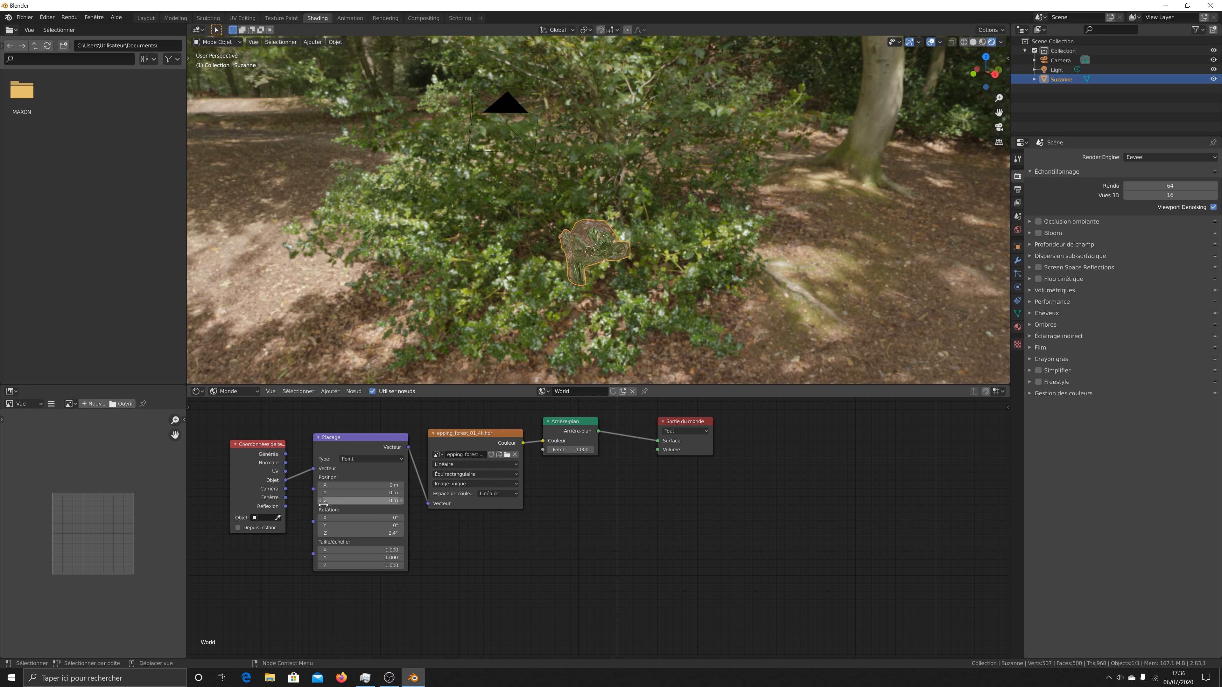
Rotate the environment image behind the monkey by setting the Mapping node's Z rotation to 152°.
drag(346, 532, 548, 533)
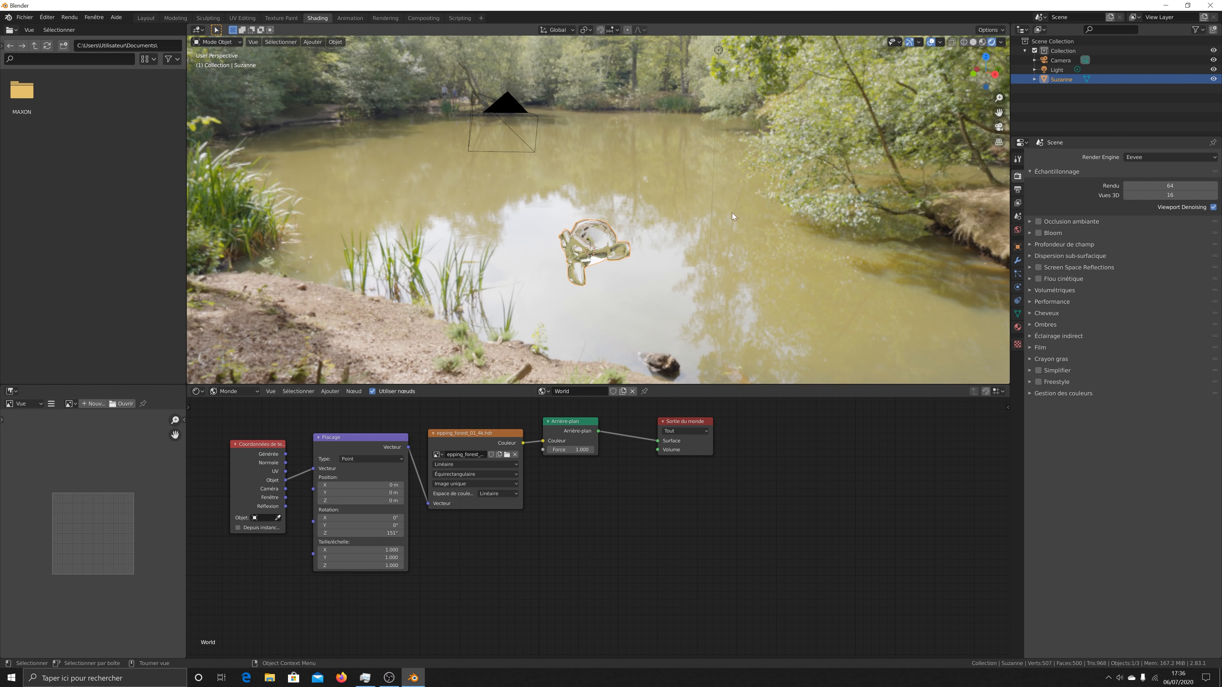
drag(360, 532, 389, 533)
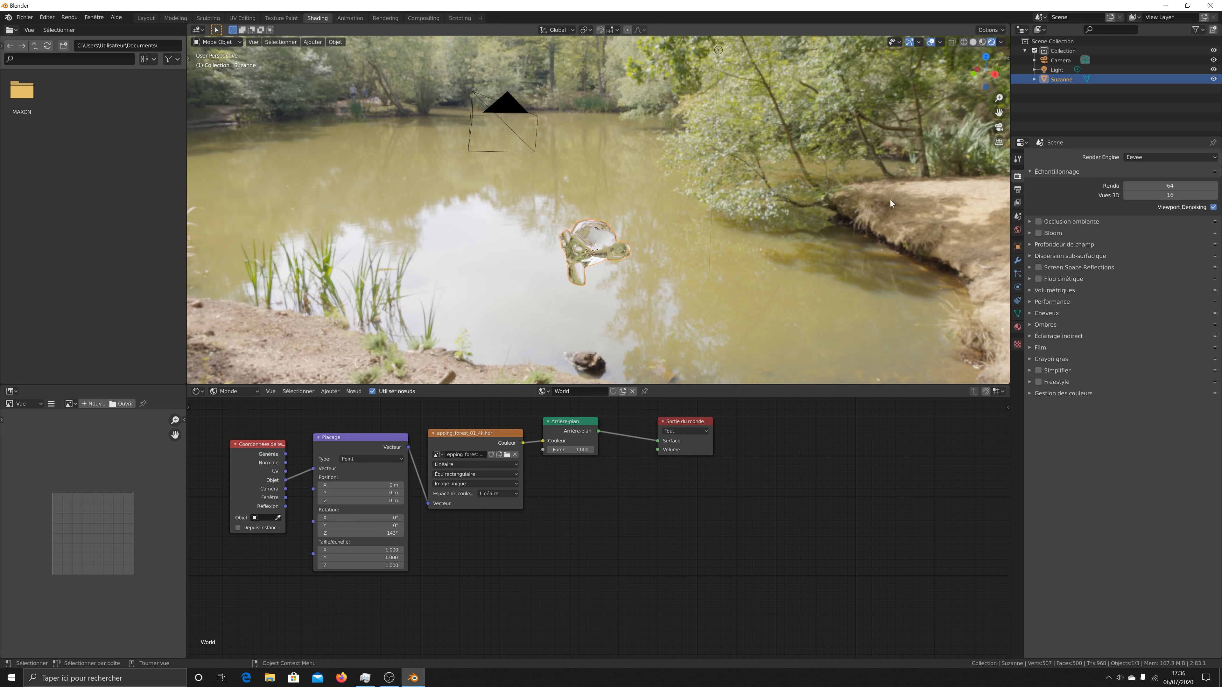
drag(974, 90, 976, 78)
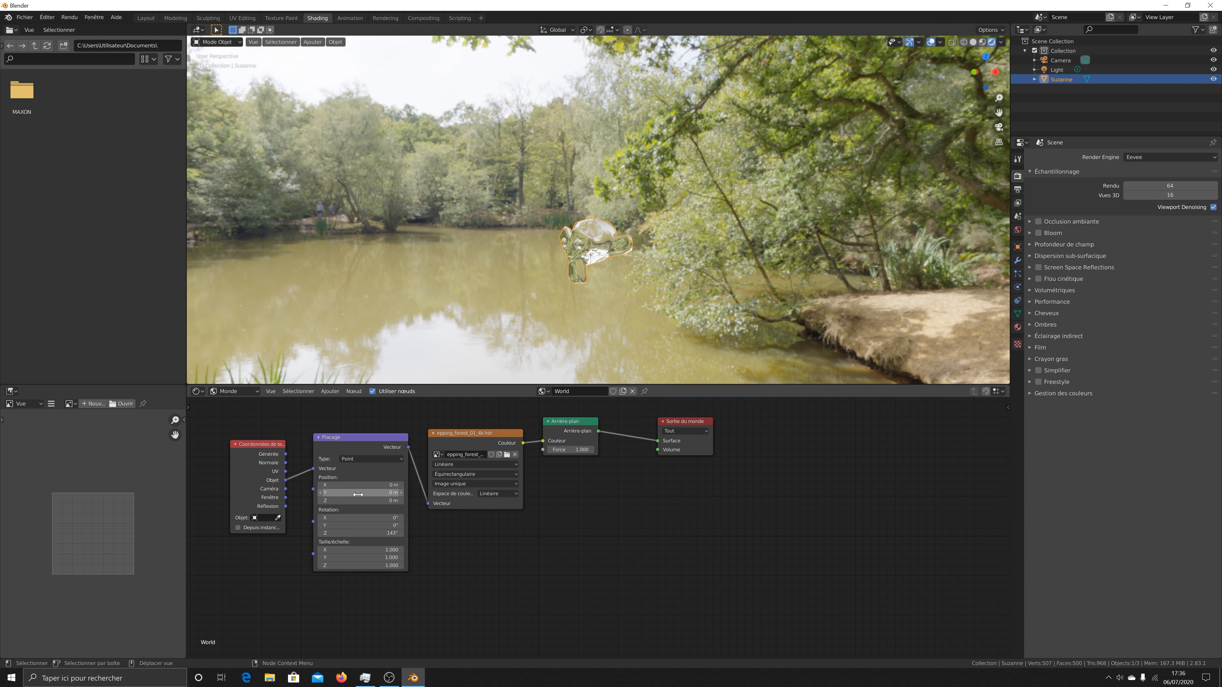
drag(358, 533, 443, 533)
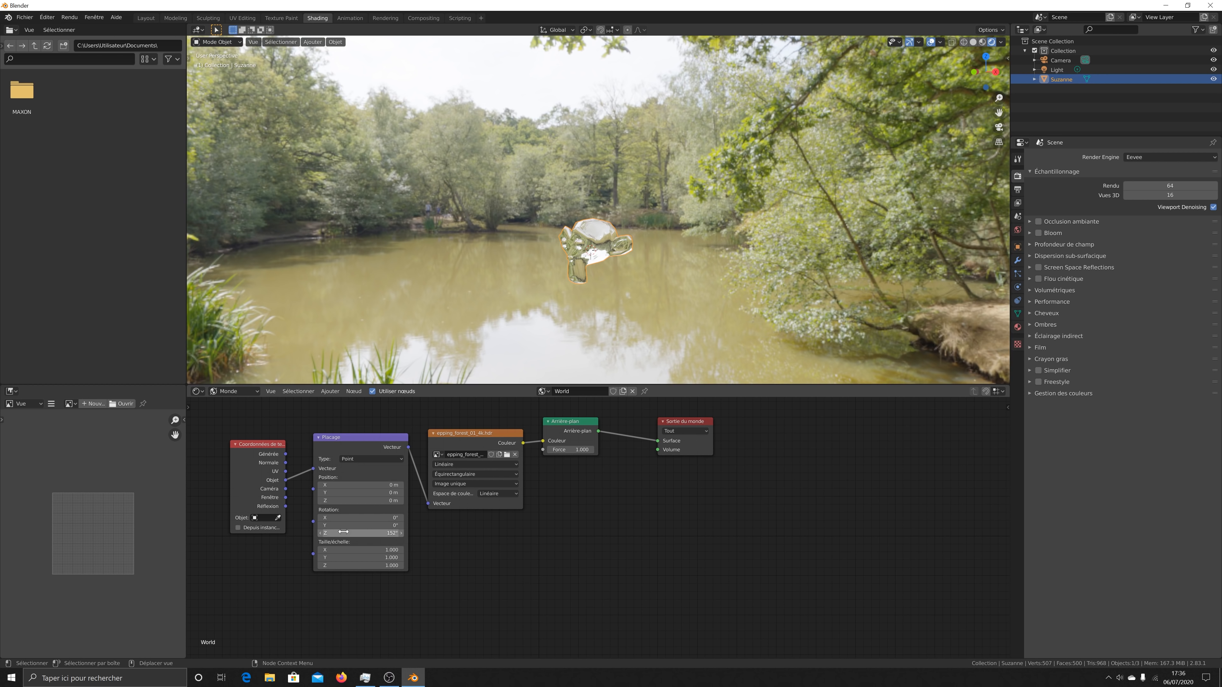
Tilt the environment slightly with the Mapping node's X and Y rotation, and return its X position to 0 m after a trial shift.
mouse_move(361, 517)
mouse_down()
mouse_move(404, 517)
mouse_move(358, 525)
mouse_up()
mouse_move(331, 486)
mouse_down()
mouse_move(310, 486)
mouse_move(335, 487)
mouse_up()
click(335, 487)
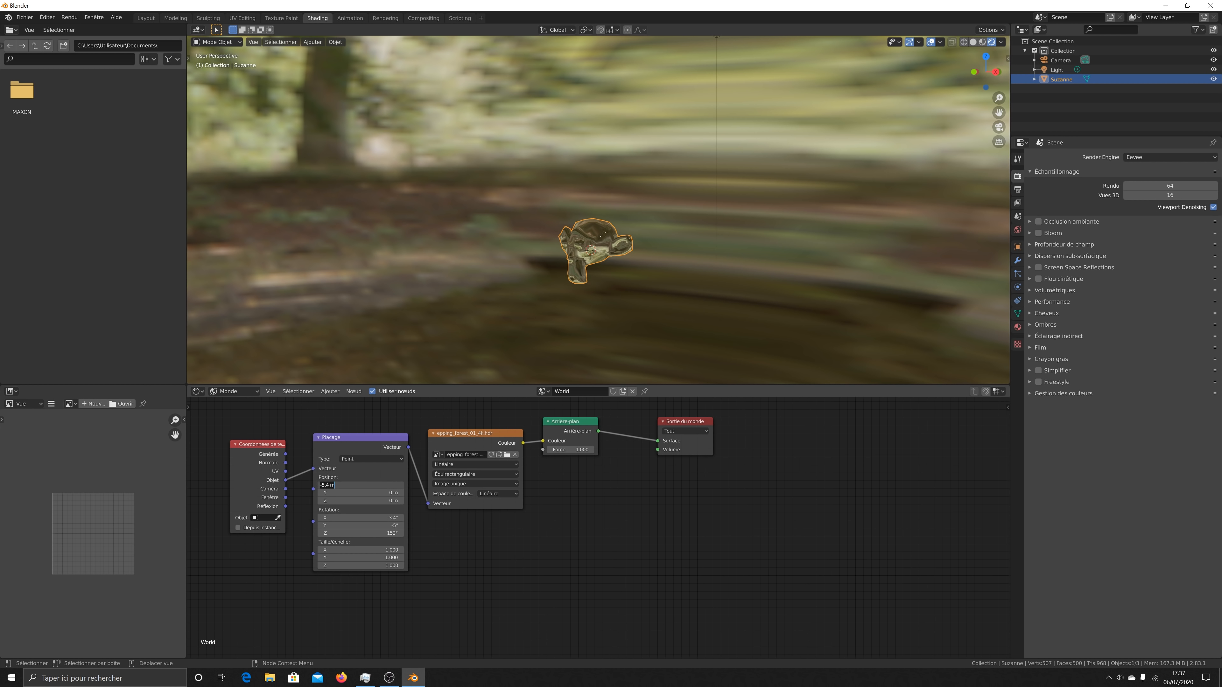
text(0)
key(Return)
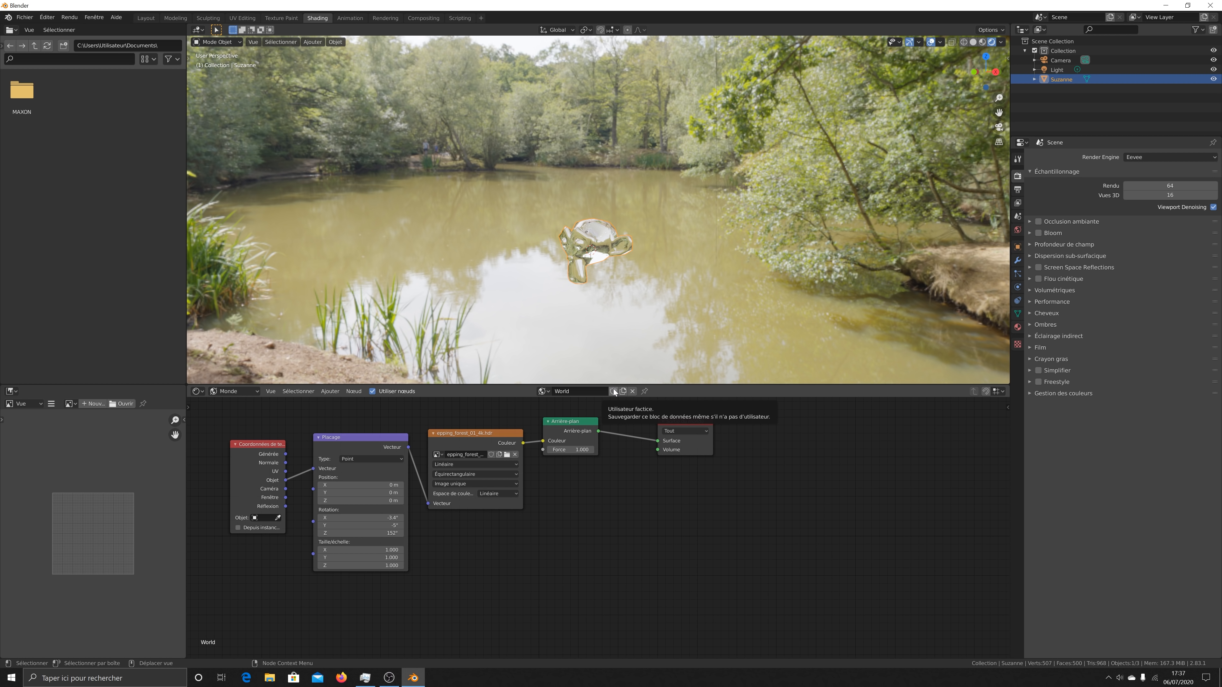
Try distorting the environment image by setting the Mapping node's Y and Z scale to 0.
mouse_move(366, 557)
mouse_down()
mouse_move(400, 557)
mouse_move(364, 565)
mouse_up()
click(364, 566)
text(0)
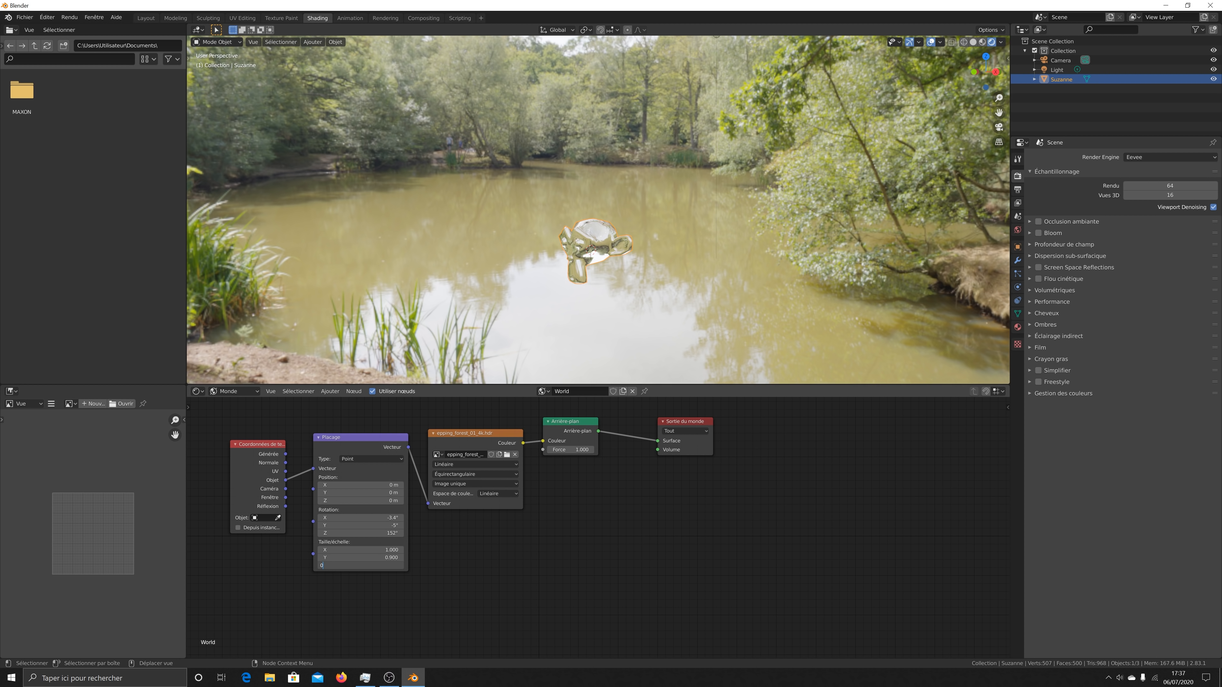
key(shift+Tab)
text(0)
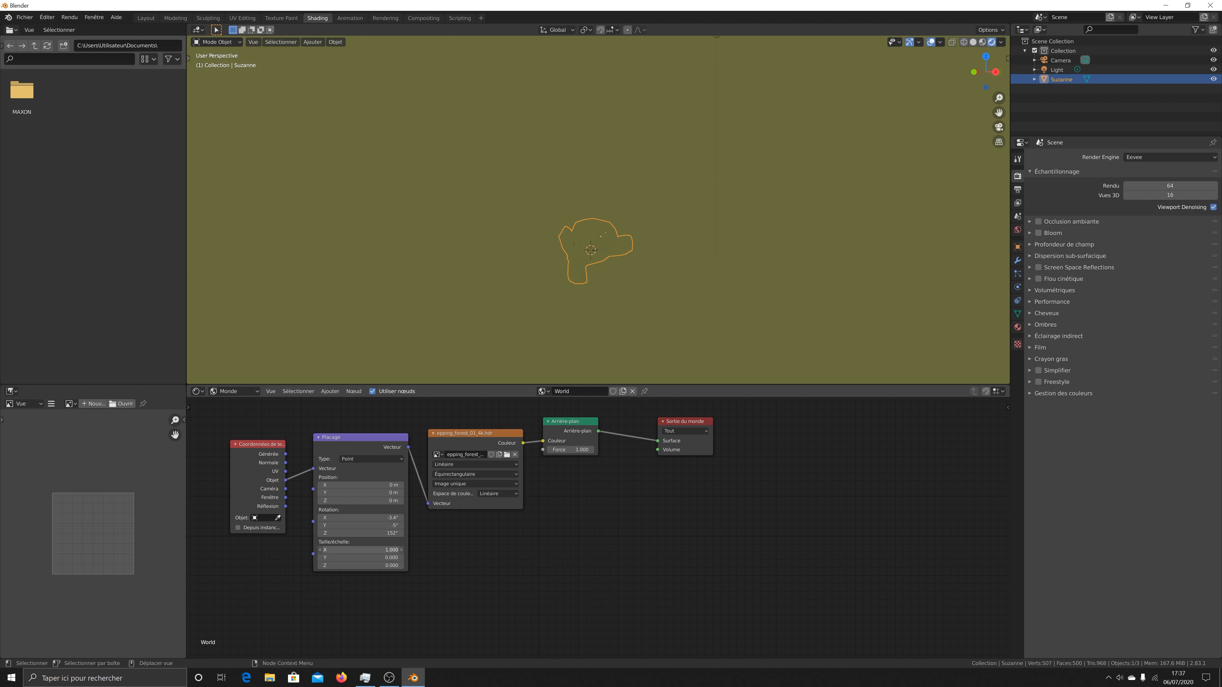
Restore the Mapping node's Y and Z scale to 1.
click(361, 557)
text(1)
key(Return)
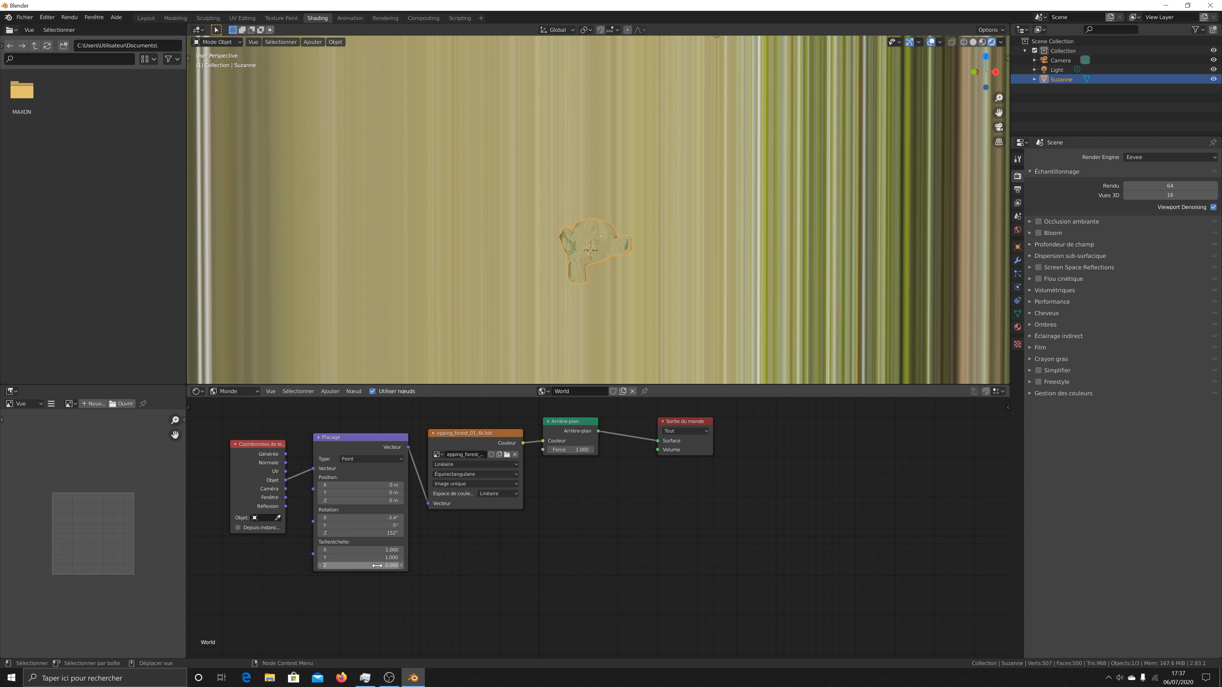
click(377, 565)
text(1)
key(Return)
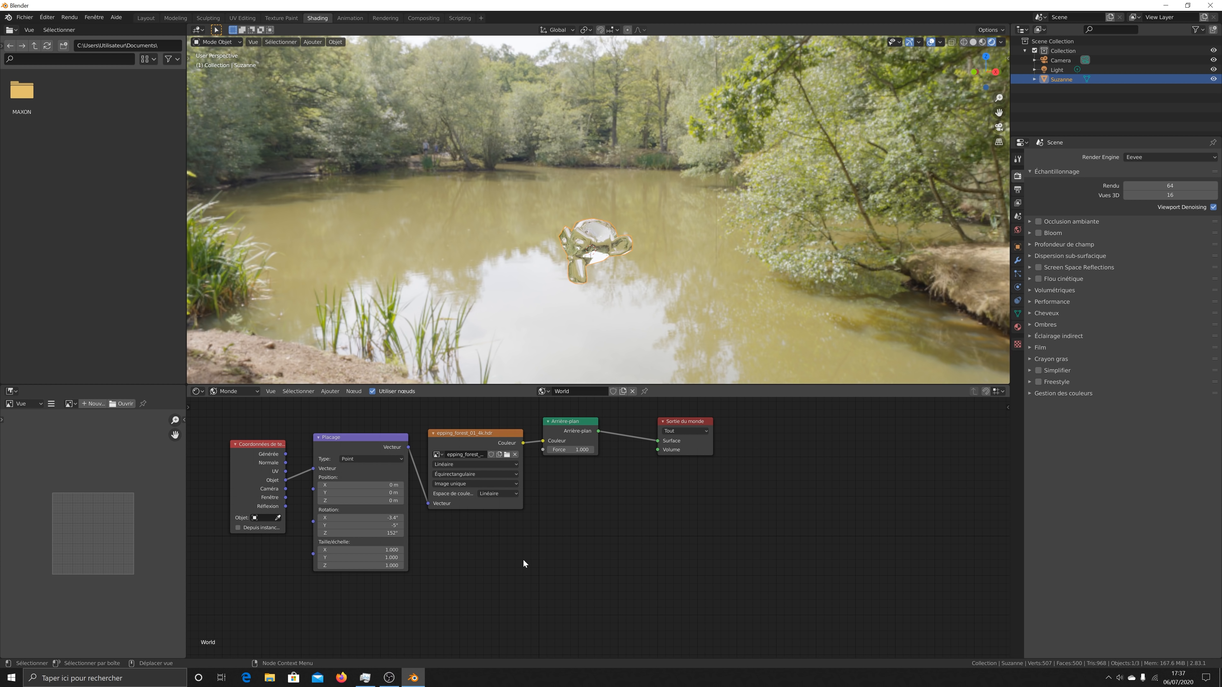
Switch the render engine to Cycles and display the scene's output settings.
click(489, 432)
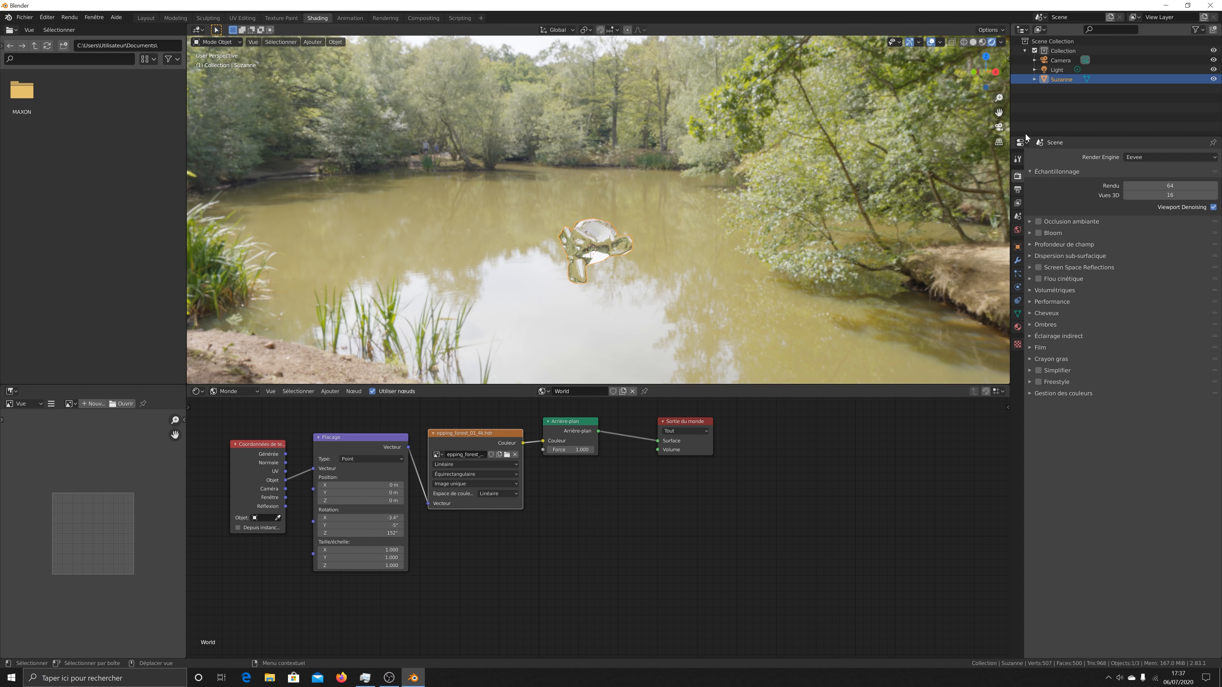
click(1135, 157)
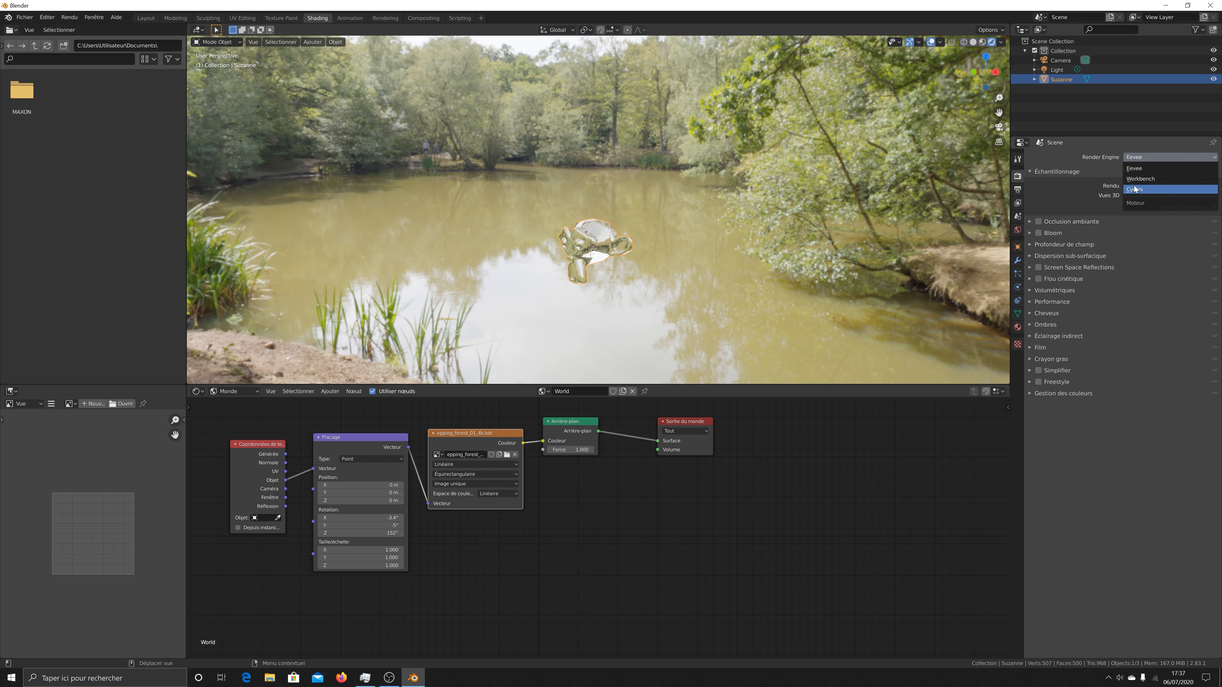
click(1135, 189)
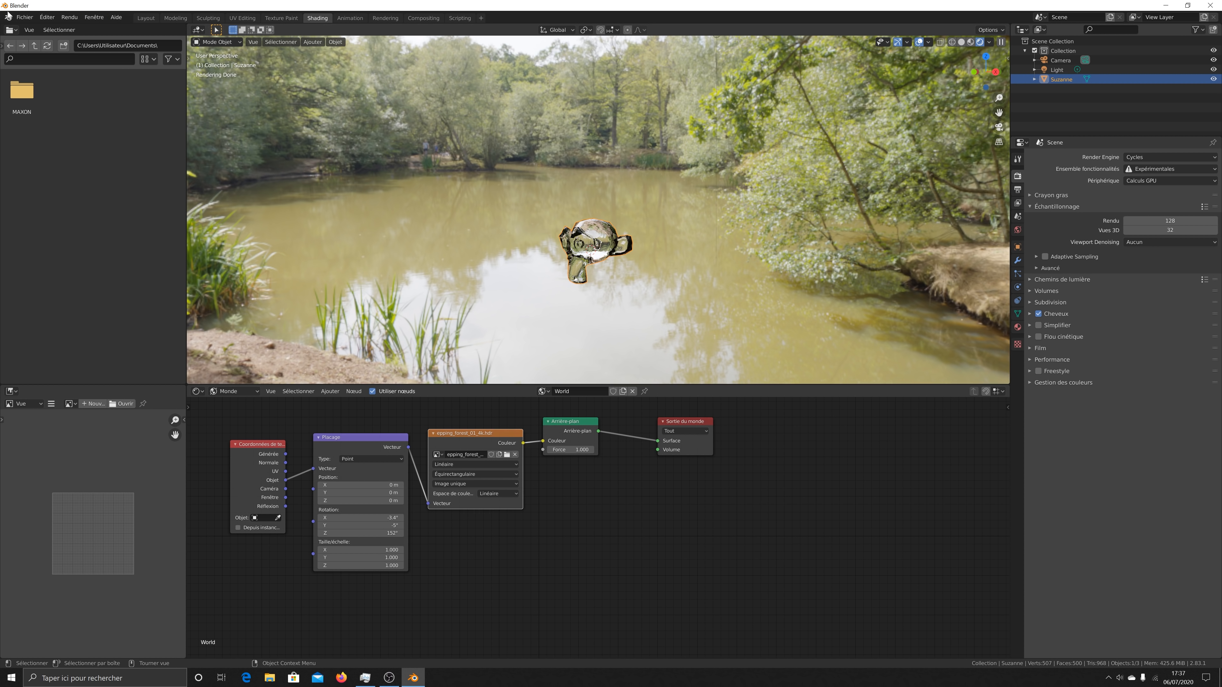
click(1017, 190)
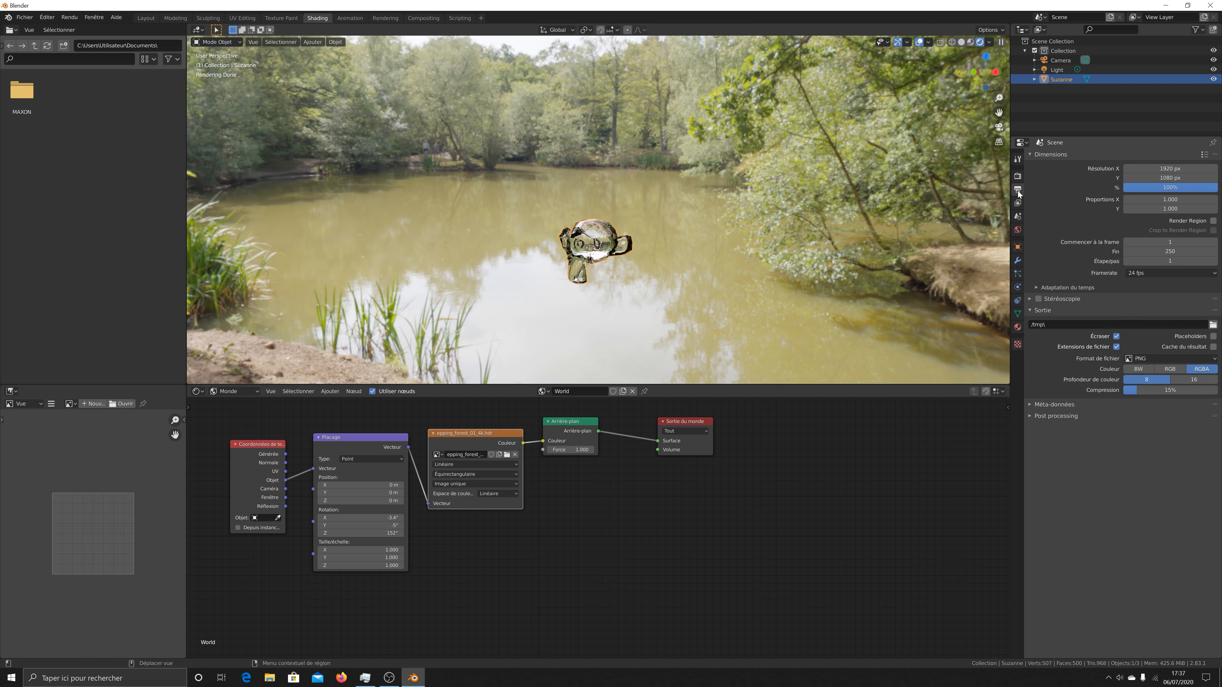